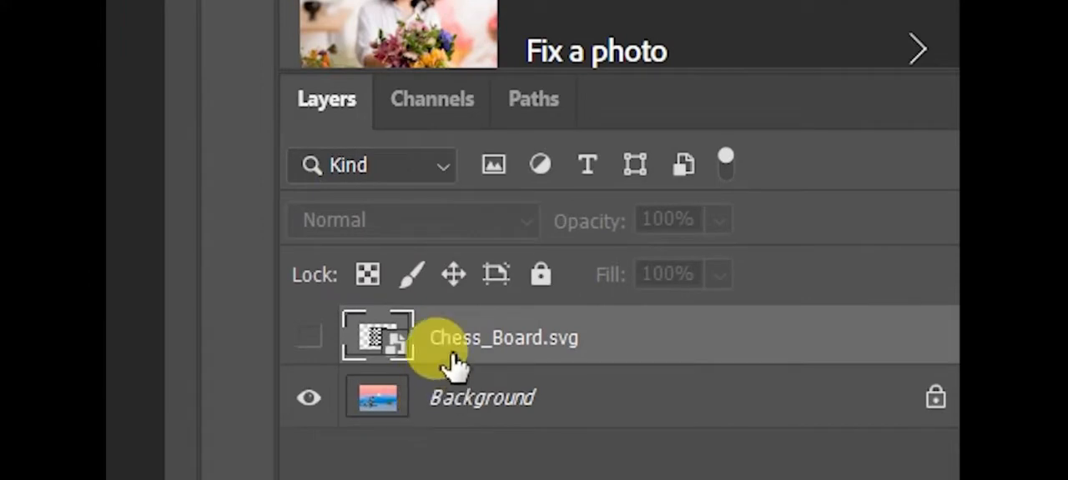
Step: Try unlocking the Background layer to turn it into a regular layer, and undo the unlock
{"action": "left_click", "coordinate": [310, 337]}
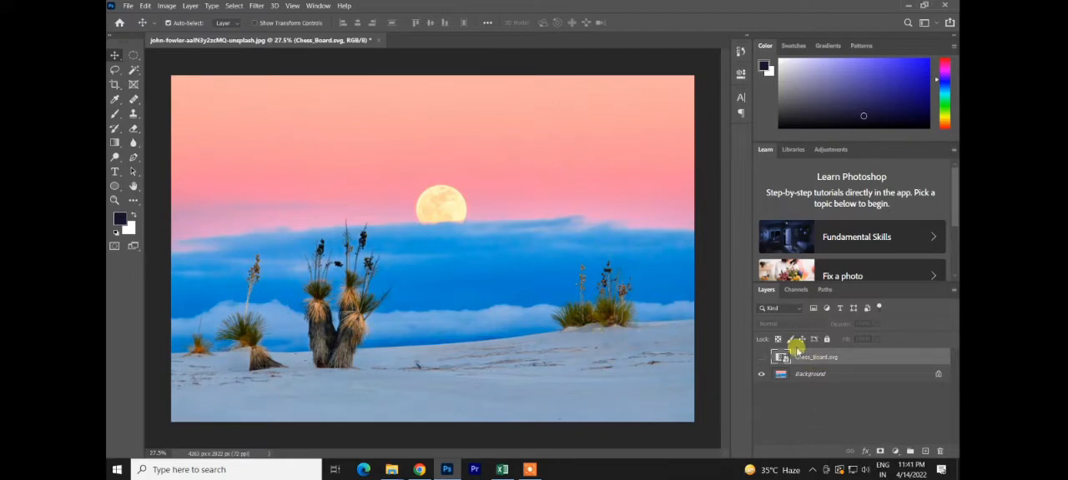
{"action": "left_click", "coordinate": [805, 373]}
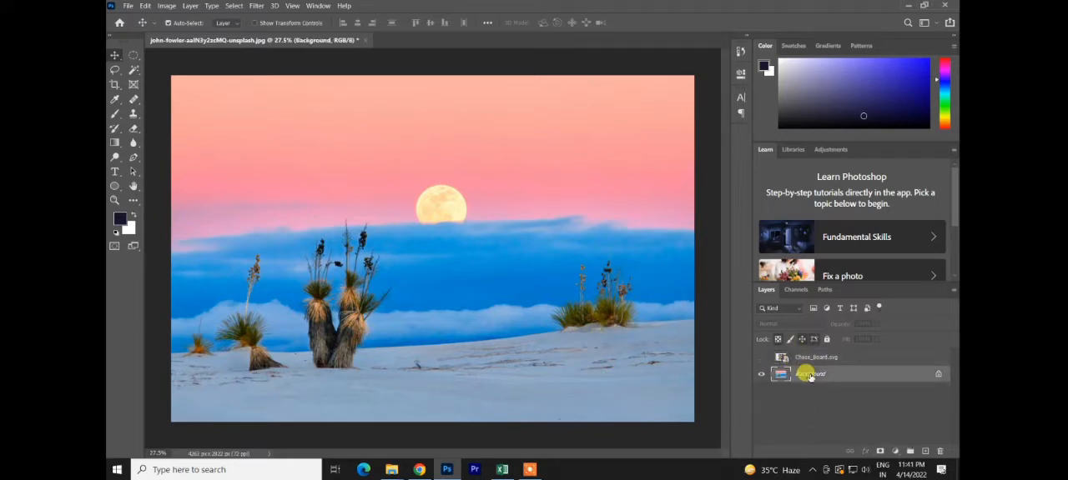
{"action": "left_click", "coordinate": [932, 375]}
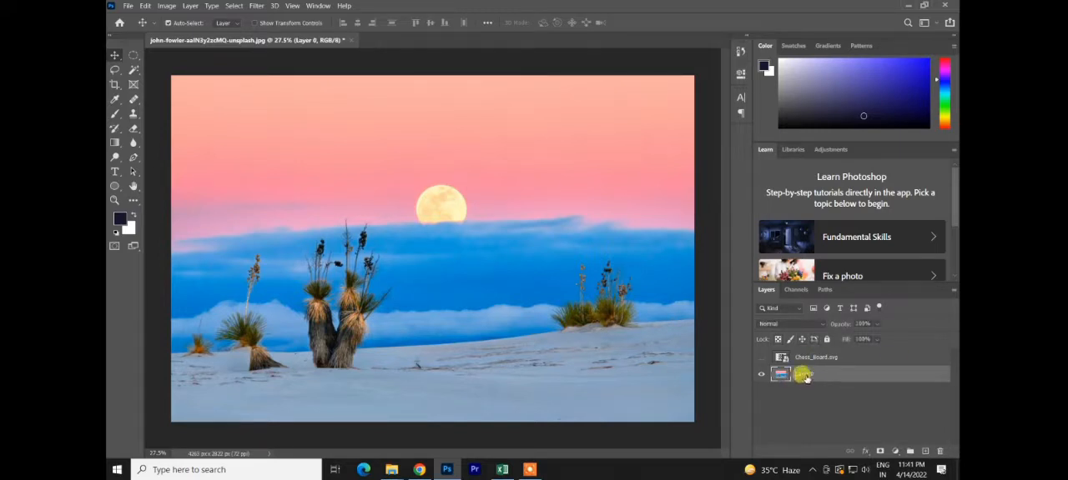
{"action": "key", "text": "ctrl+z"}
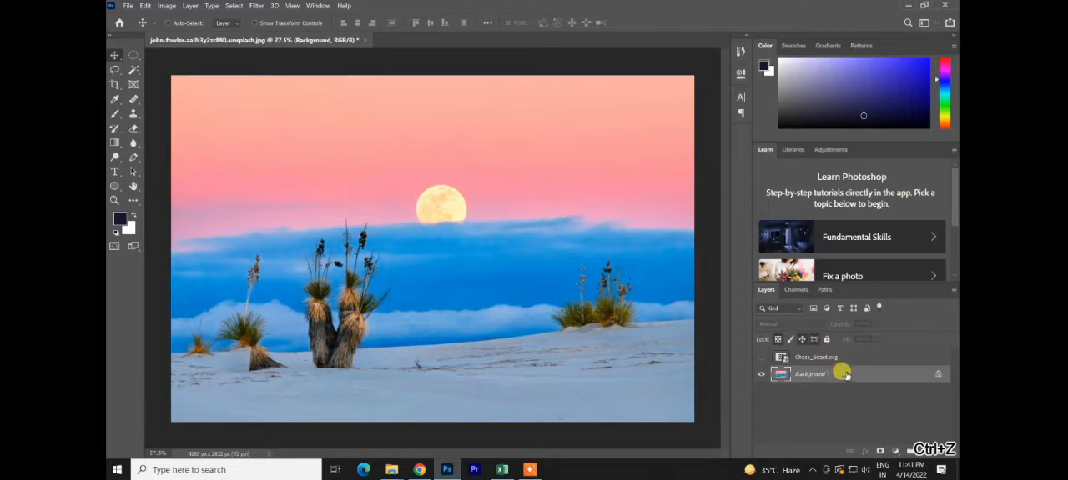
Step: Duplicate the Background layer, scale the copy to about 43% and place it over the upper middle of the photo
{"action": "key", "text": "ctrl+j"}
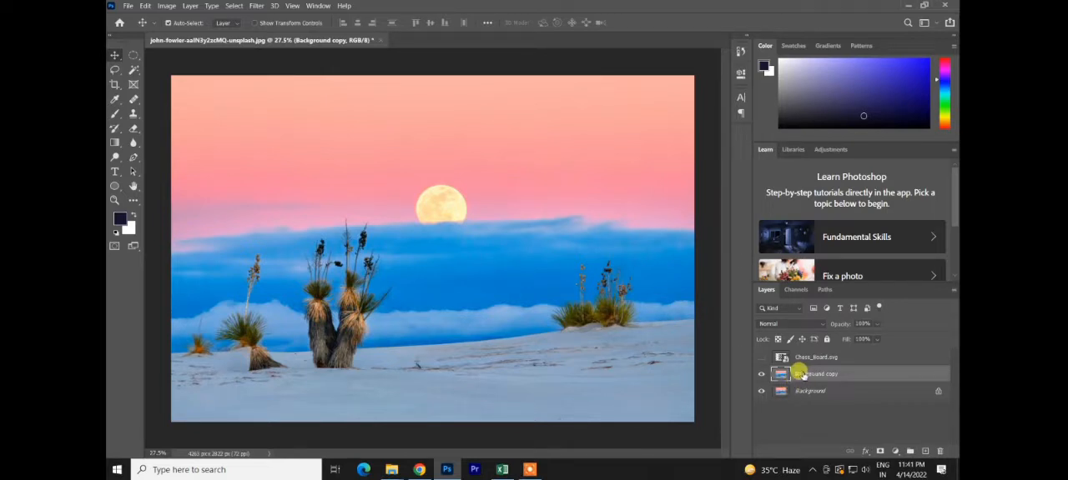
{"action": "key", "text": "ctrl+t"}
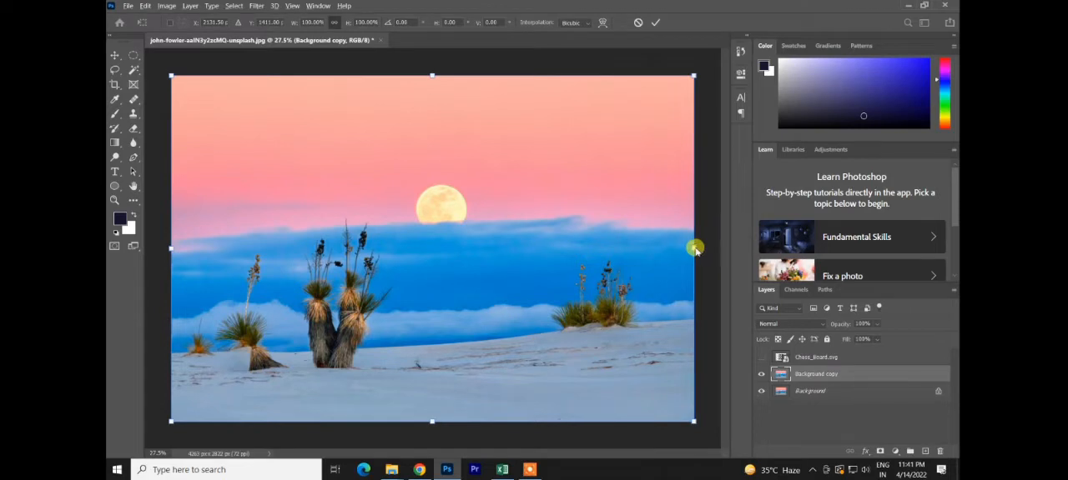
{"action": "left_click_drag", "start_coordinate": [692, 245], "coordinate": [548, 248]}
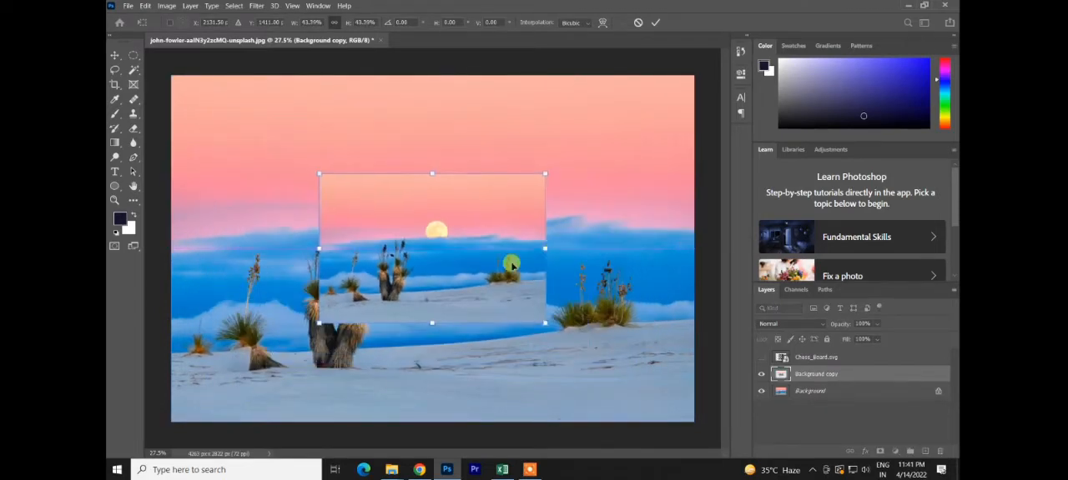
{"action": "left_click_drag", "start_coordinate": [497, 269], "coordinate": [503, 216]}
{"action": "left_click", "coordinate": [654, 22]}
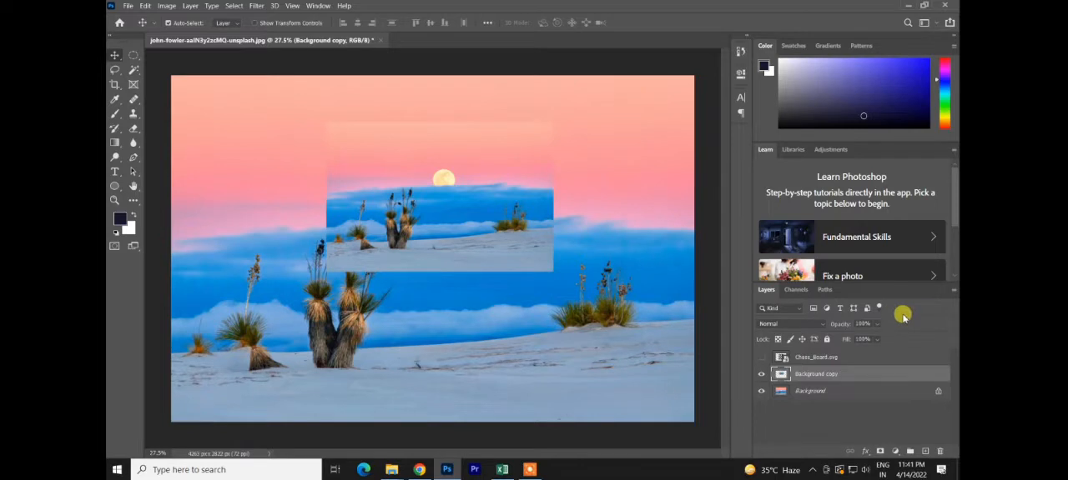
Step: Preview blend modes such as Linear Burn on the Background copy layer, and delete that layer
{"action": "left_click", "coordinate": [824, 392]}
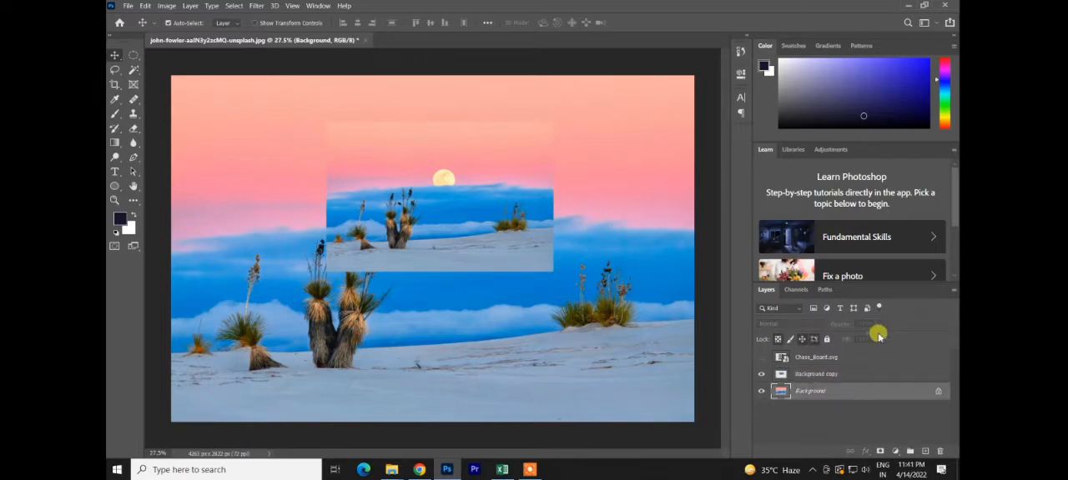
{"action": "left_click", "coordinate": [828, 376]}
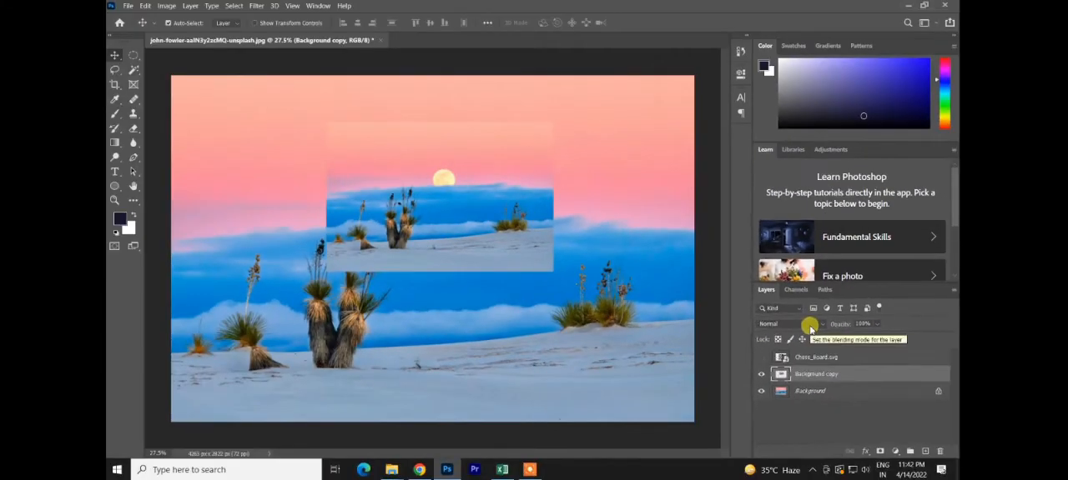
{"action": "left_click", "coordinate": [716, 307]}
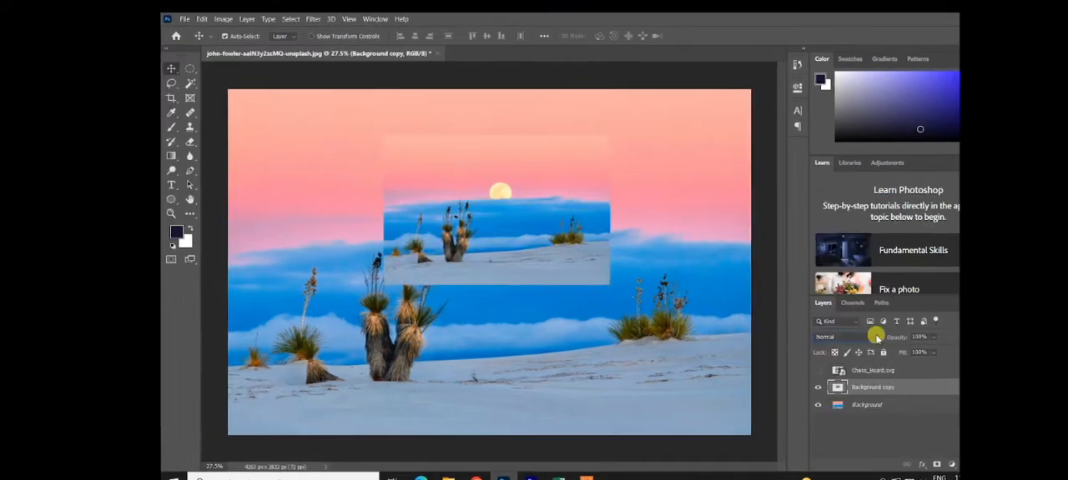
{"action": "left_click", "coordinate": [876, 337]}
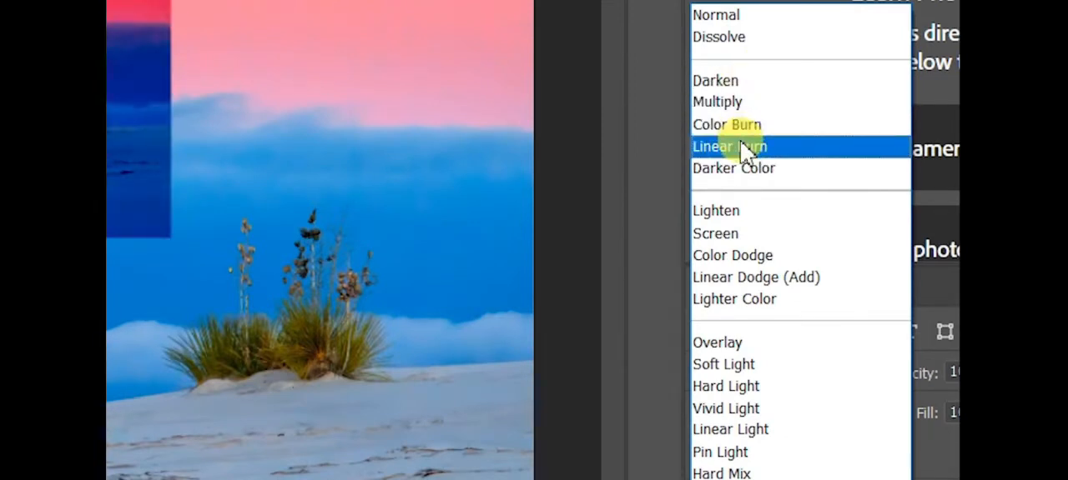
{"action": "left_click", "coordinate": [568, 302]}
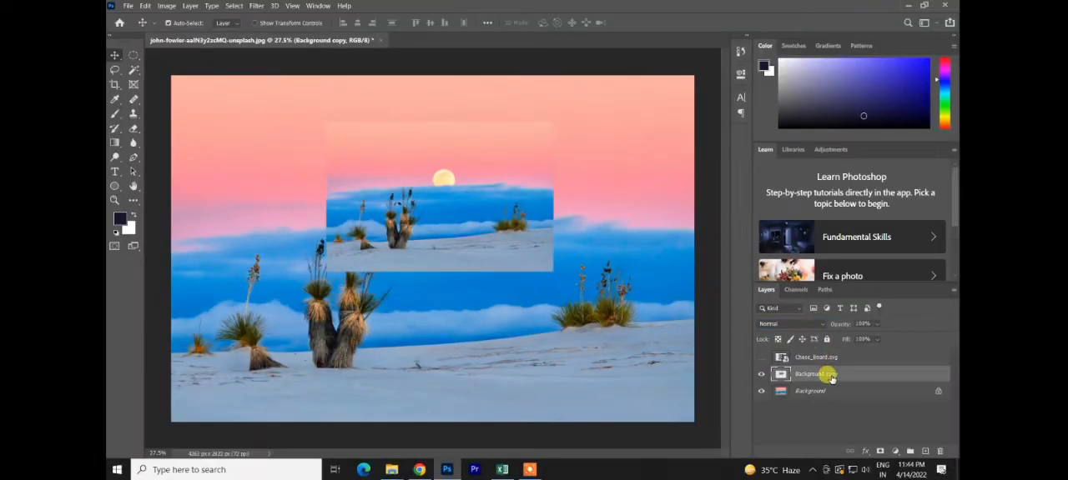
{"action": "key", "text": "Delete"}
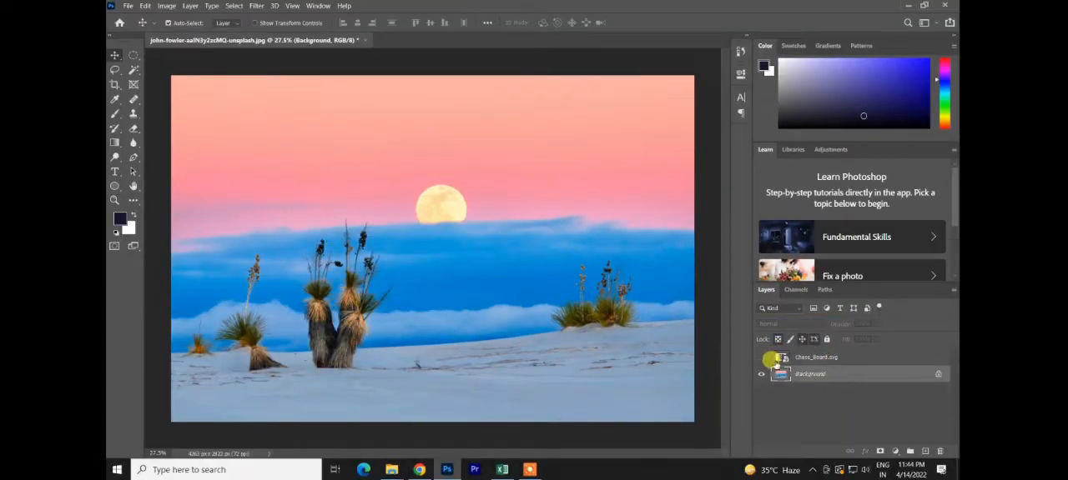
Step: Make the Chess_Board.svg layer visible and shrink the board to about half size in the upper-left part of the sky
{"action": "left_click", "coordinate": [760, 358]}
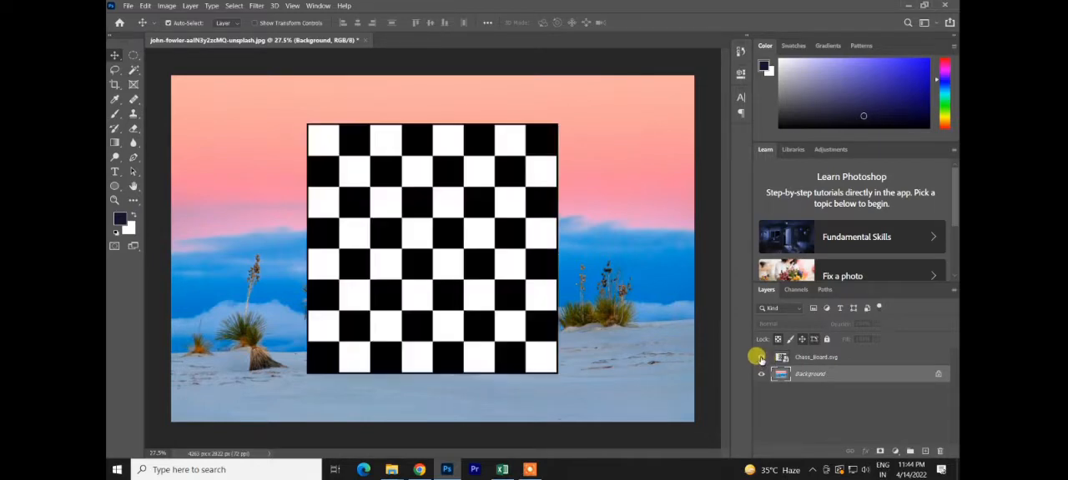
{"action": "left_click_drag", "start_coordinate": [409, 207], "coordinate": [405, 198]}
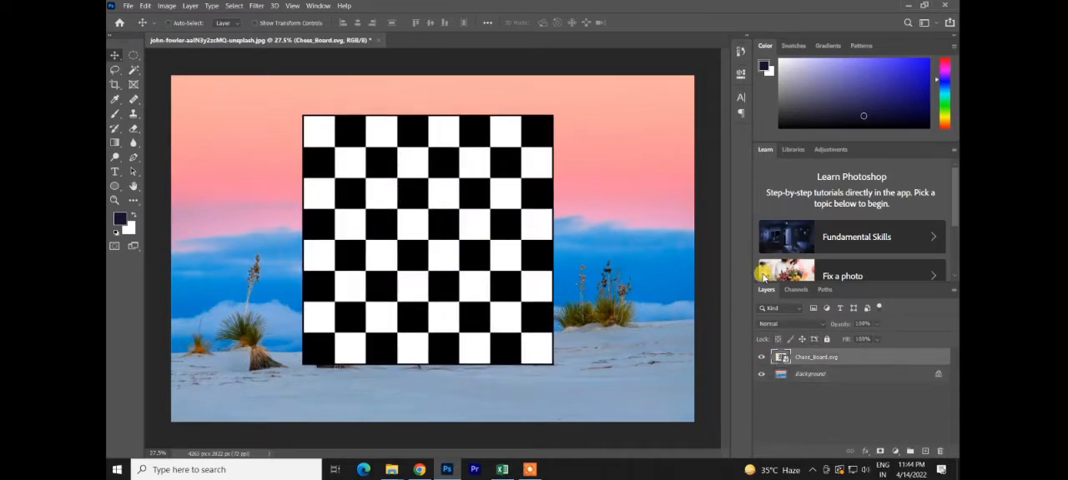
{"action": "key", "text": "ctrl+t"}
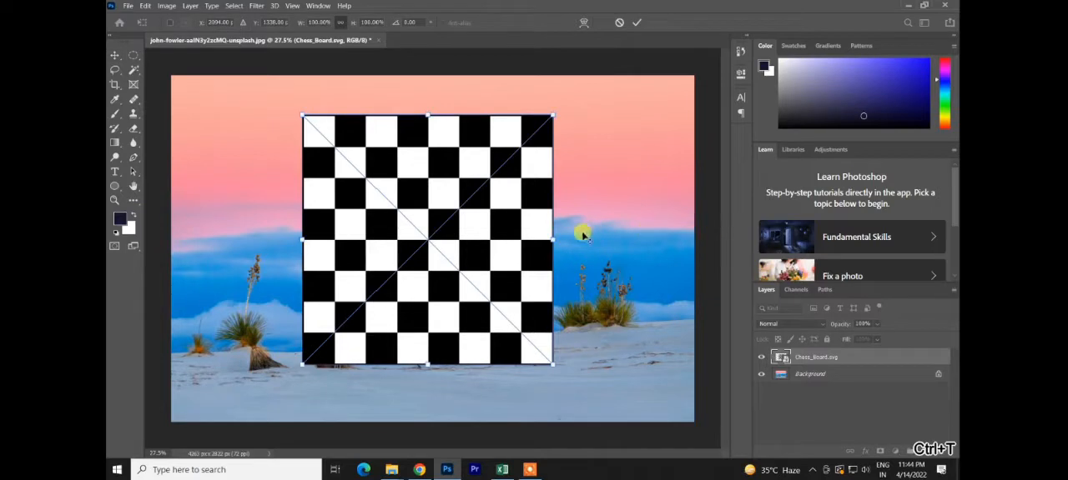
{"action": "left_click_drag", "start_coordinate": [552, 240], "coordinate": [254, 178]}
{"action": "left_click", "coordinate": [636, 22]}
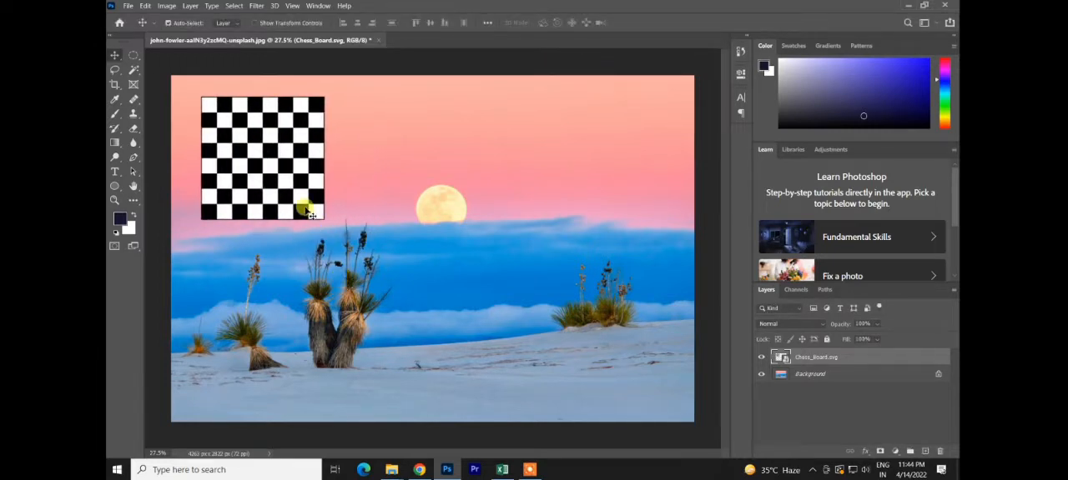
{"action": "left_click_drag", "start_coordinate": [310, 210], "coordinate": [297, 206]}
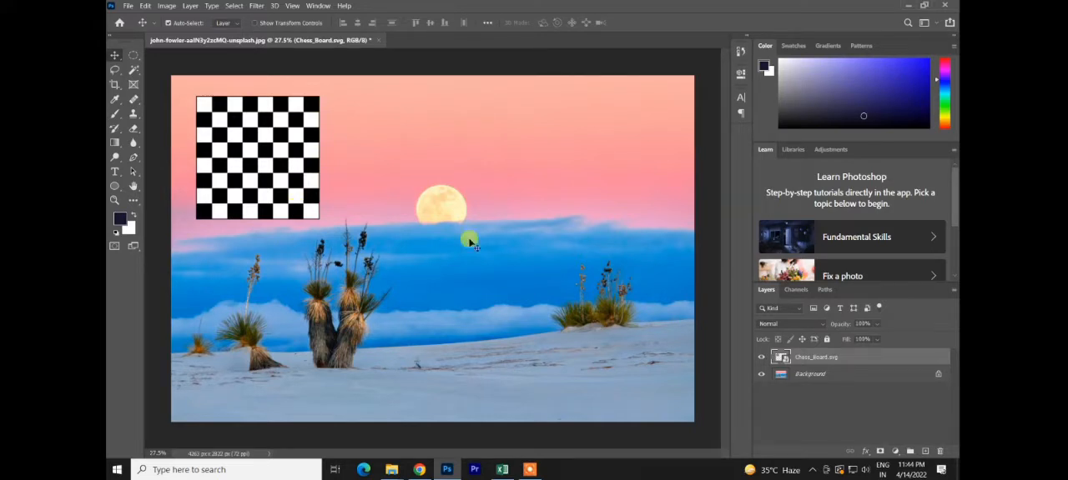
Step: Preview the Darken and Lighten blend modes on the Chess_Board.svg layer while keeping it on Normal
{"action": "left_click", "coordinate": [771, 323]}
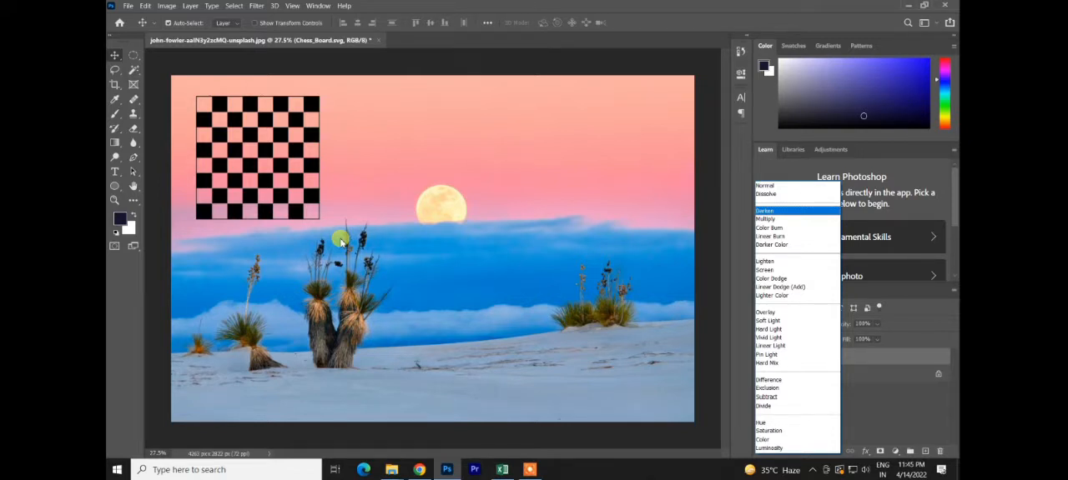
{"action": "left_click", "coordinate": [668, 239]}
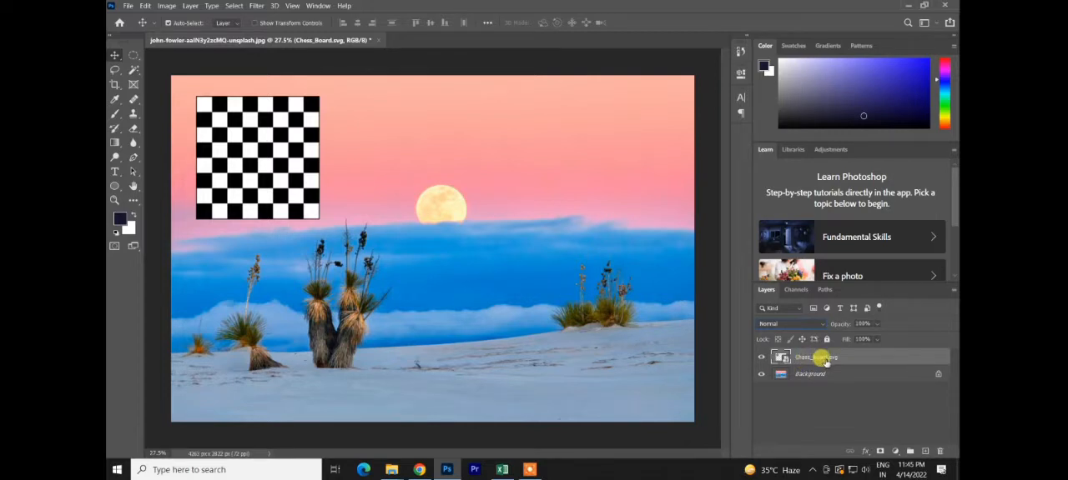
{"action": "left_click", "coordinate": [788, 324]}
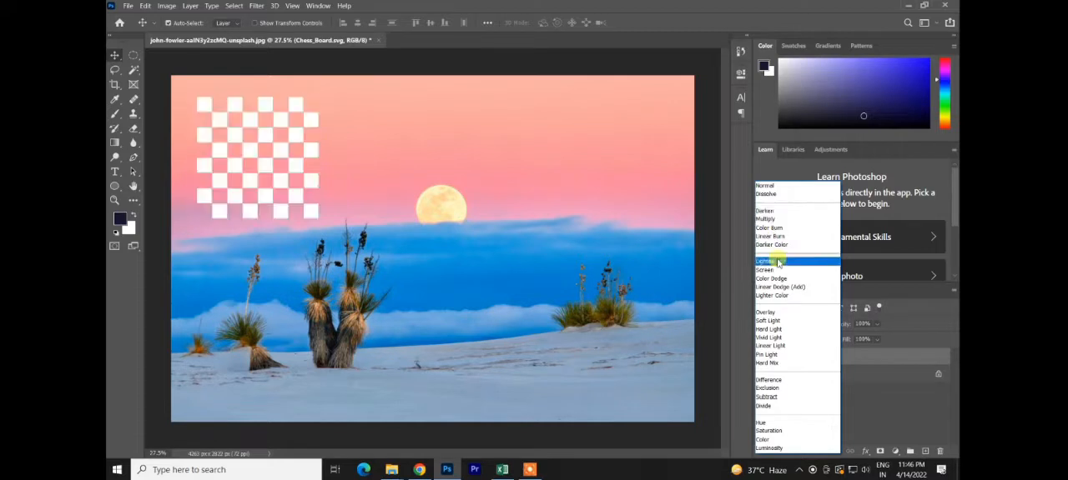
{"action": "left_click", "coordinate": [745, 250]}
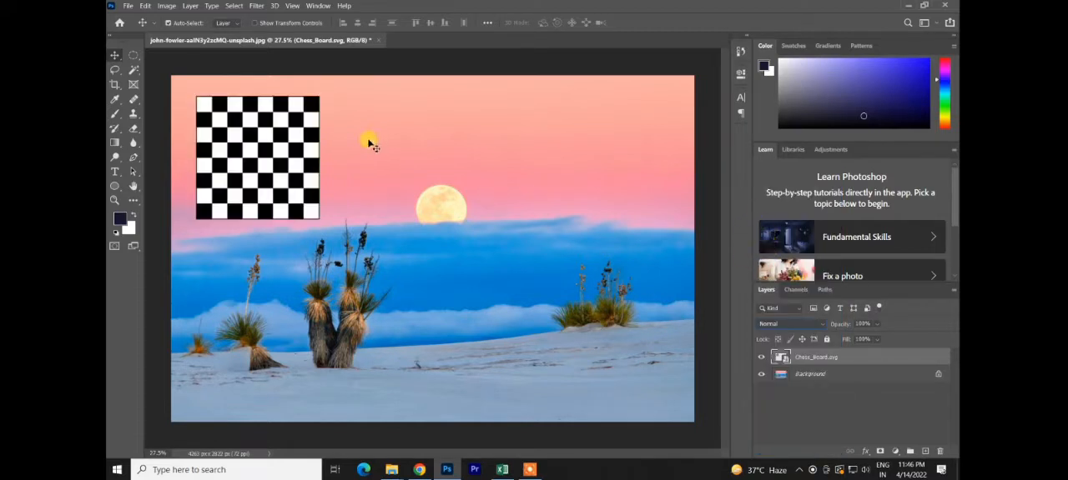
Step: Set the Chess_Board.svg layer's blend mode to Multiply and preview Lighten on the enlarged board
{"action": "left_click", "coordinate": [816, 323]}
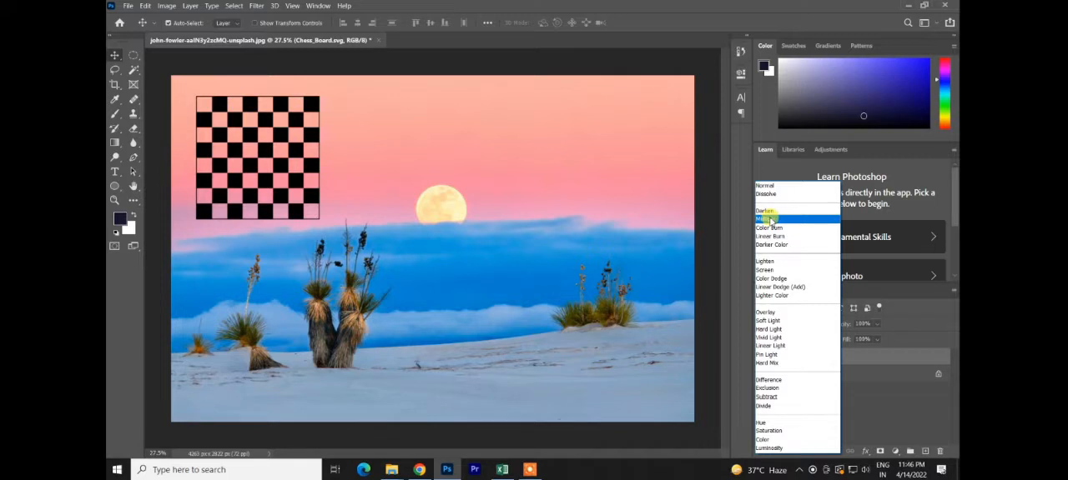
{"action": "left_click", "coordinate": [323, 180]}
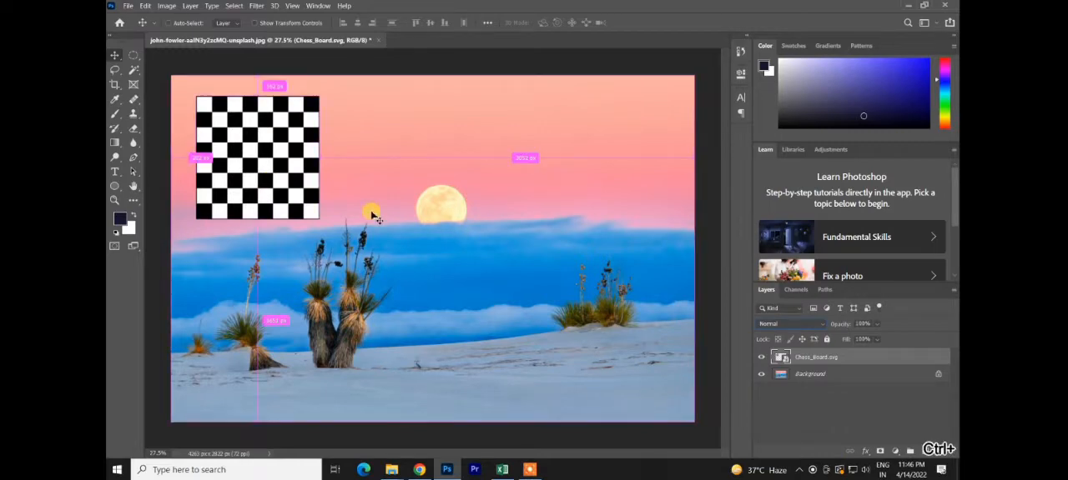
{"action": "key", "text": "ctrl+plus"}
{"action": "key", "text": "ctrl+plus"}
{"action": "key", "text": "ctrl+plus"}
{"action": "key", "text": "space"}
{"action": "left_click_drag", "start_coordinate": [372, 213], "coordinate": [679, 410]}
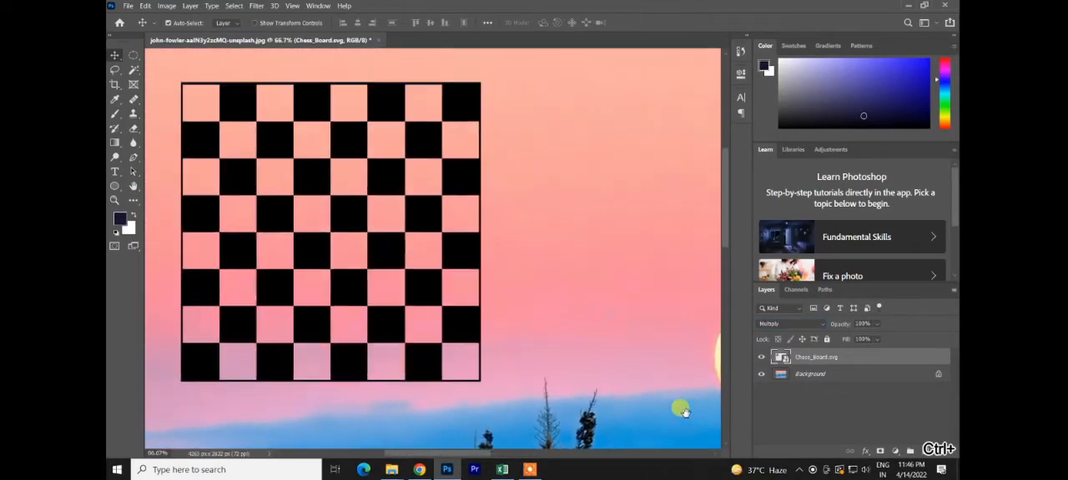
{"action": "left_click", "coordinate": [788, 323]}
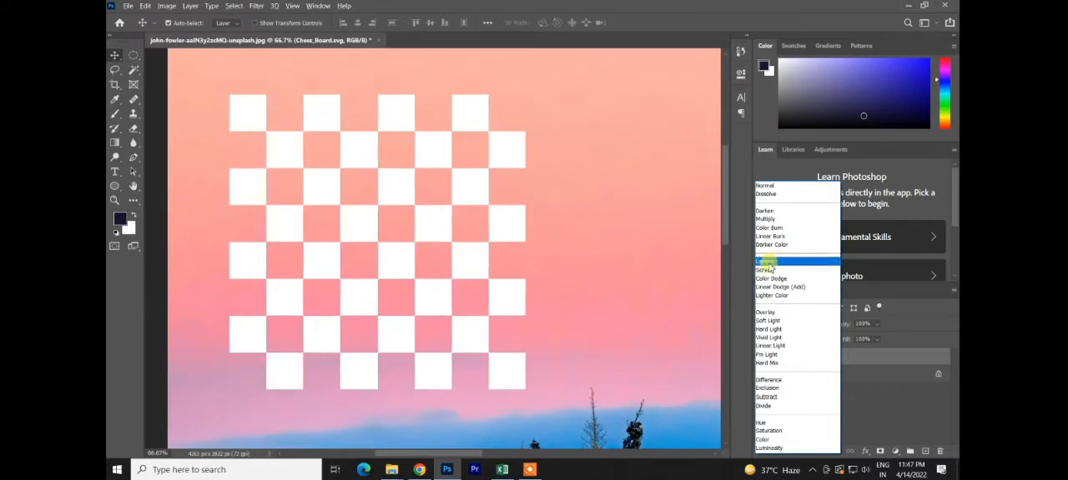
Step: Switch to Chrome and search Google Images for "light png"
{"action": "left_click", "coordinate": [417, 470]}
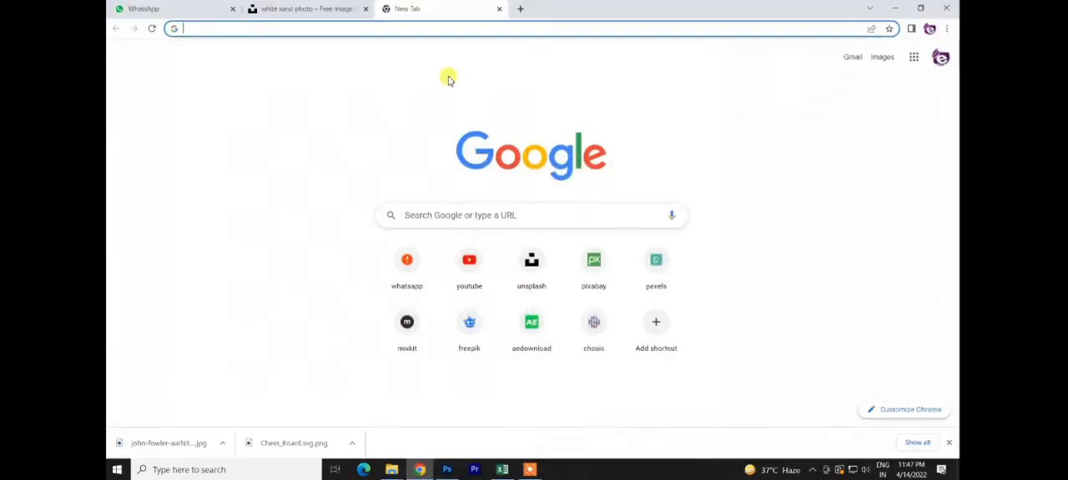
{"action": "left_click", "coordinate": [463, 214]}
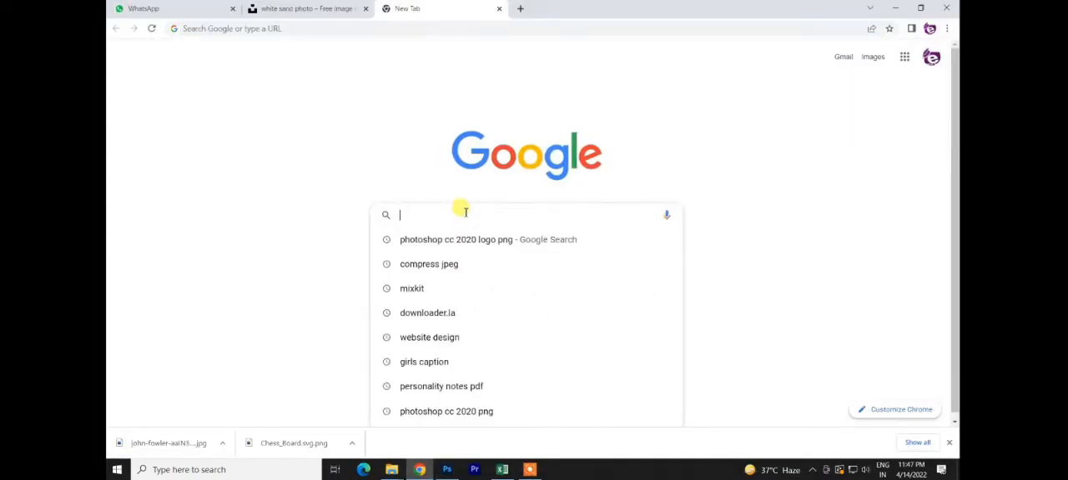
{"action": "type", "text": "light png"}
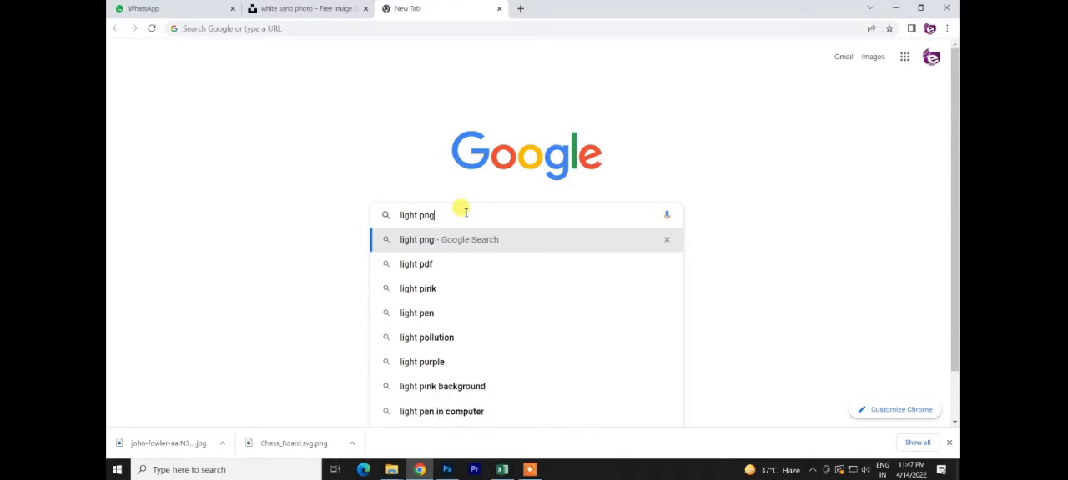
{"action": "key", "text": "Return"}
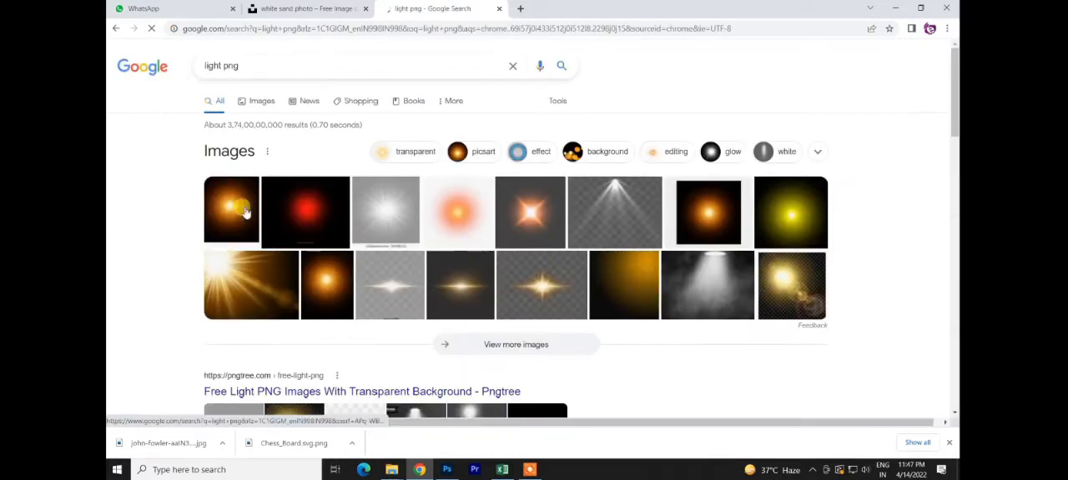
{"action": "left_click", "coordinate": [261, 101]}
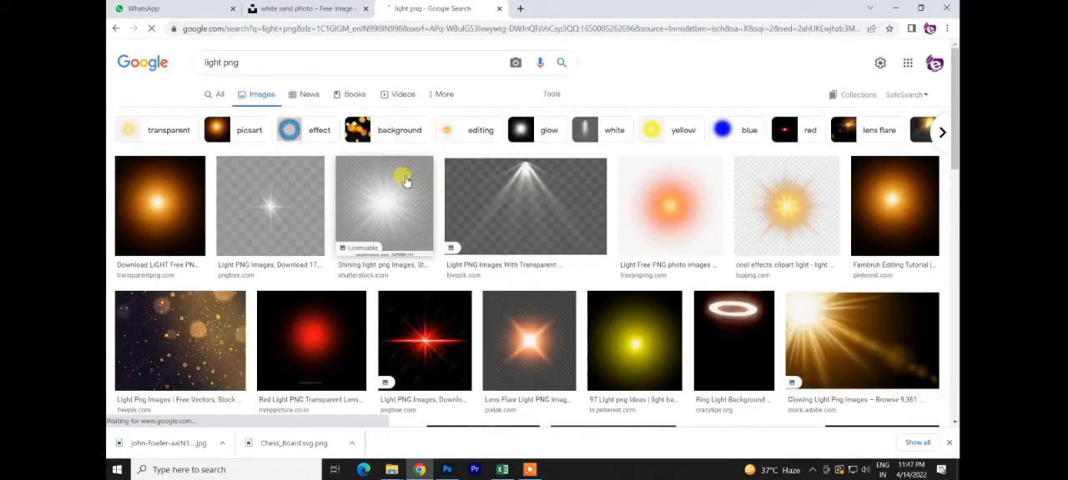
Step: Copy the orange glow image on a black background from the first result and paste it into the Photoshop document
{"action": "left_click", "coordinate": [150, 209]}
{"action": "right_click", "coordinate": [780, 190]}
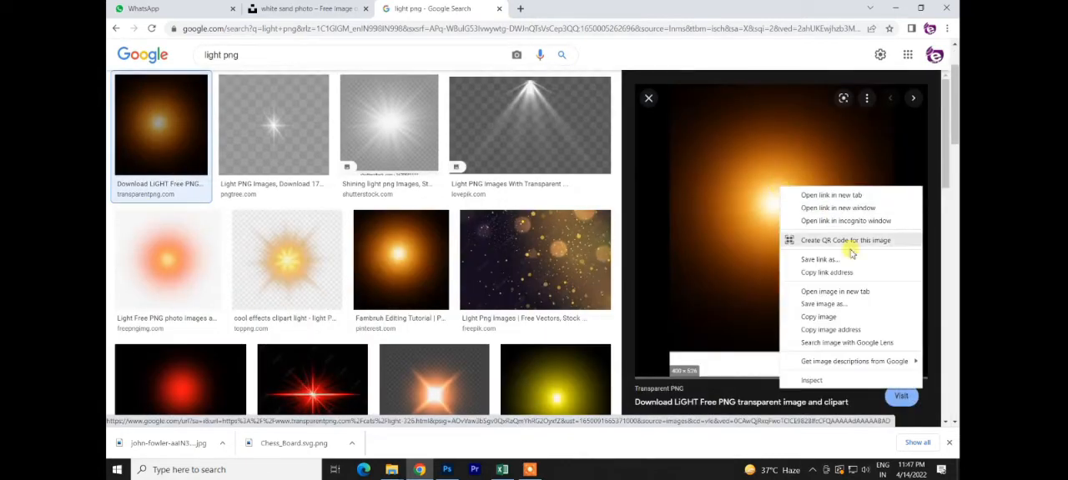
{"action": "left_click", "coordinate": [830, 318]}
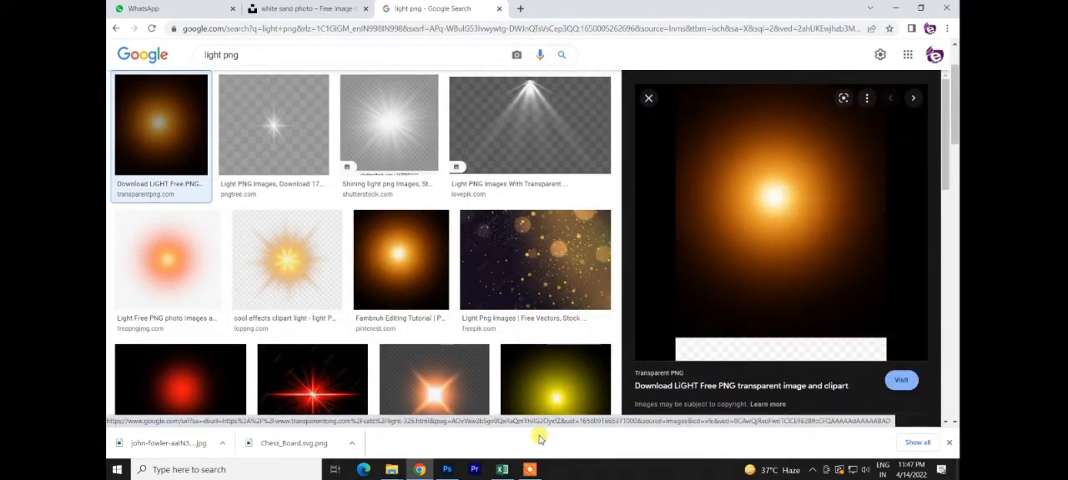
{"action": "left_click", "coordinate": [446, 469]}
{"action": "key", "text": "ctrl+v"}
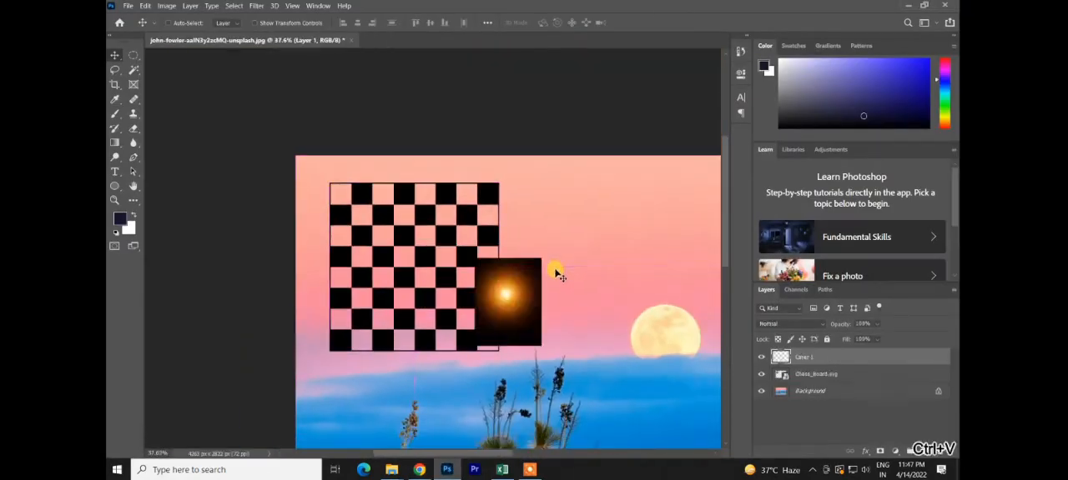
Step: Move the pasted glow image beside the chessboard and scale it to about 177%
{"action": "scroll", "coordinate": [527, 311], "scroll_direction": "up", "scroll_amount": 1}
{"action": "left_click_drag", "start_coordinate": [527, 311], "coordinate": [658, 249]}
{"action": "key", "text": "ctrl+t"}
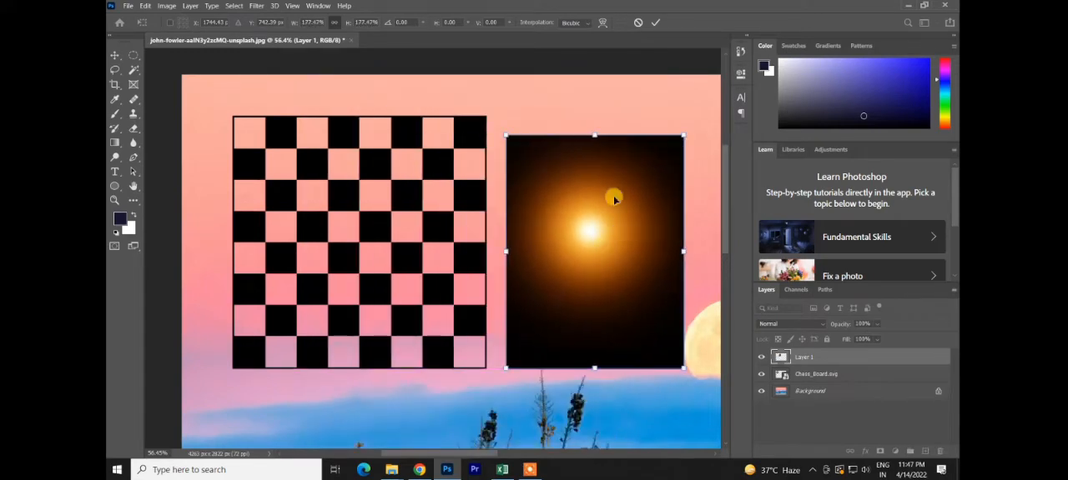
{"action": "left_click", "coordinate": [655, 22]}
Step: Select the Chess_Board.svg layer and reapply its Multiply blend mode
{"action": "left_click", "coordinate": [386, 163]}
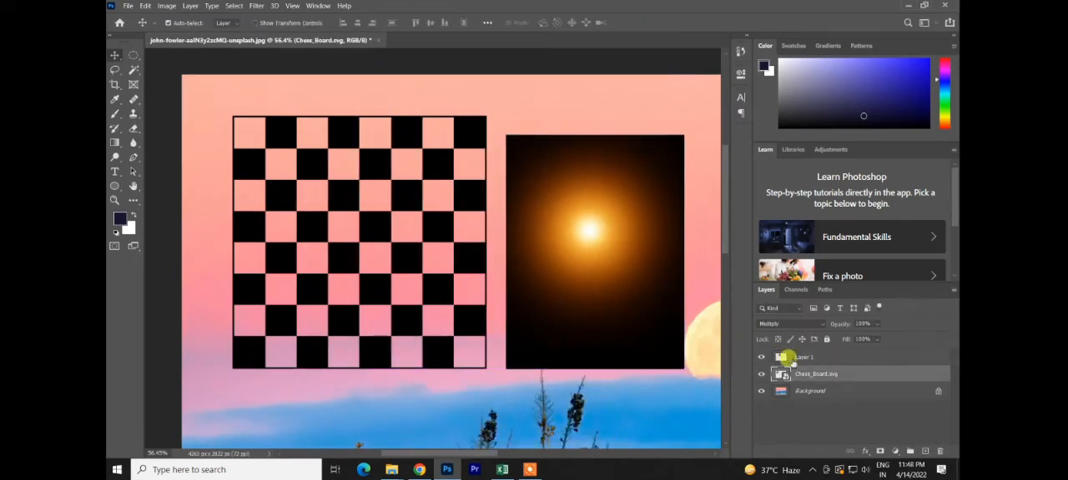
{"action": "left_click", "coordinate": [792, 323]}
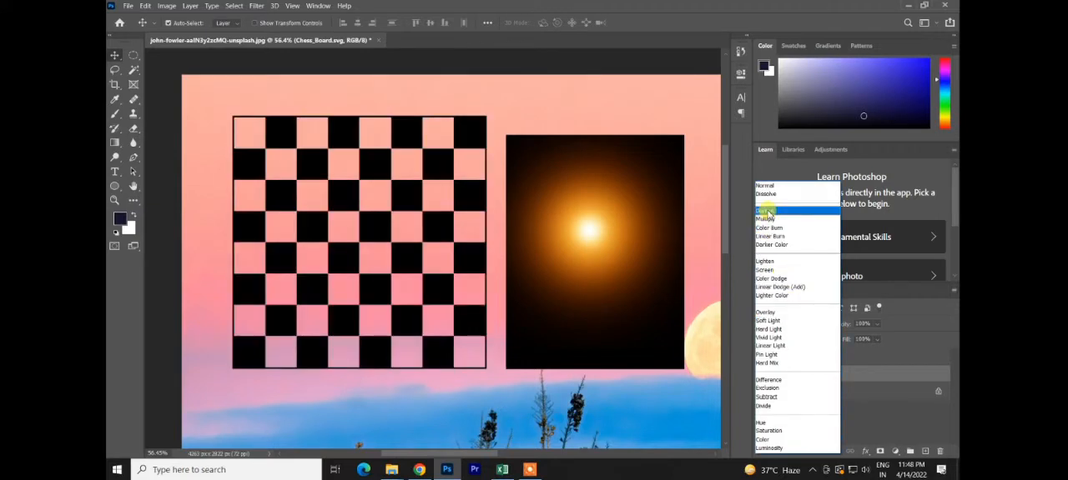
{"action": "left_click", "coordinate": [765, 218]}
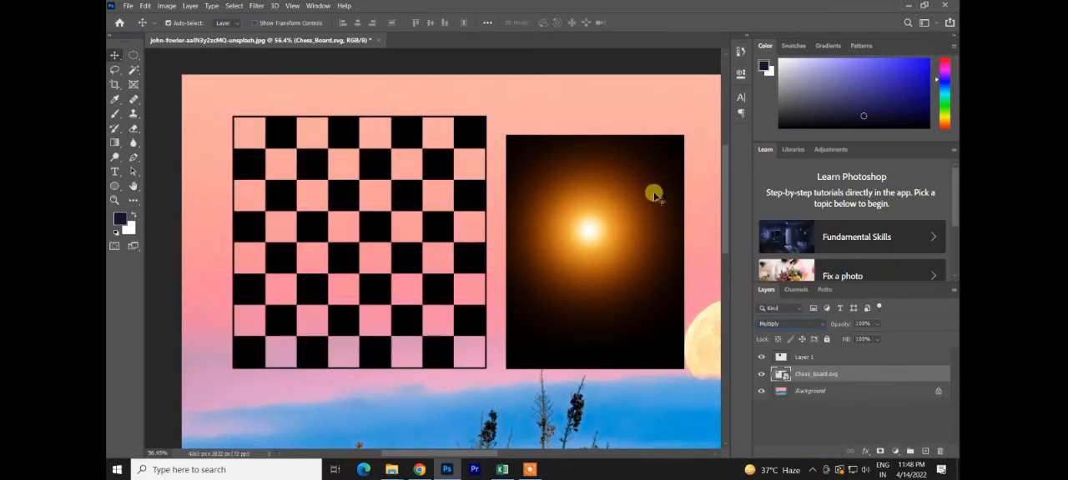
Step: Nudge the glow image slightly upward, then try the Lighten blend mode on its layer and return it to Normal
{"action": "left_click_drag", "start_coordinate": [630, 203], "coordinate": [626, 194]}
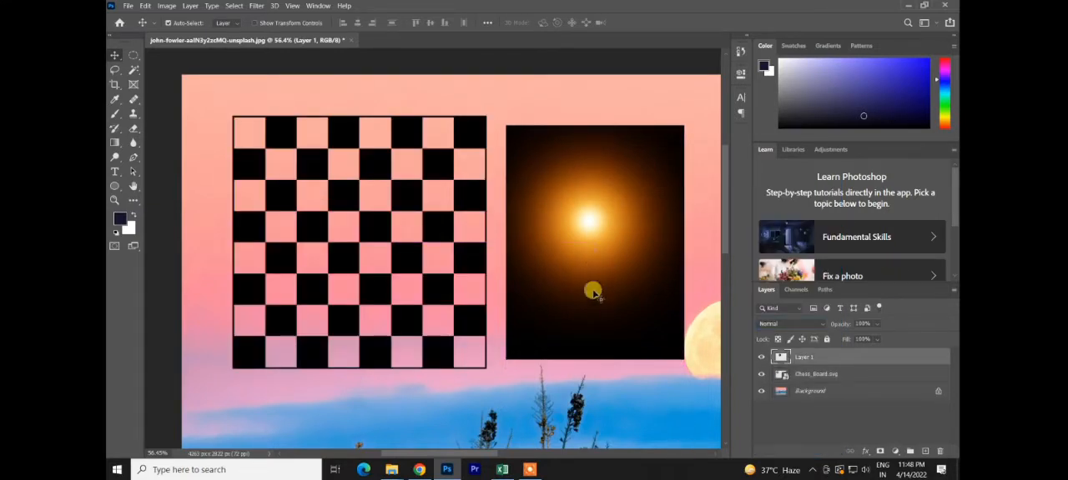
{"action": "left_click", "coordinate": [765, 324]}
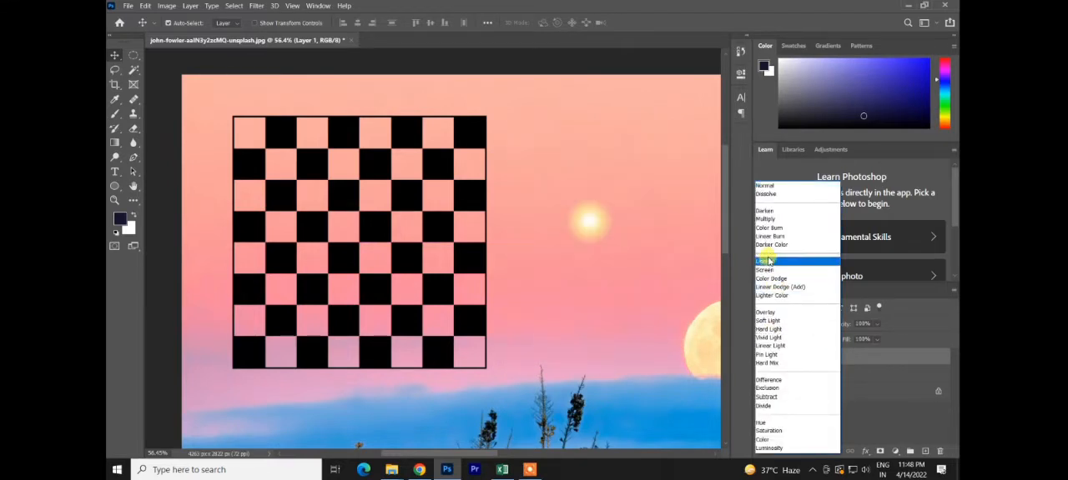
{"action": "left_click", "coordinate": [768, 262]}
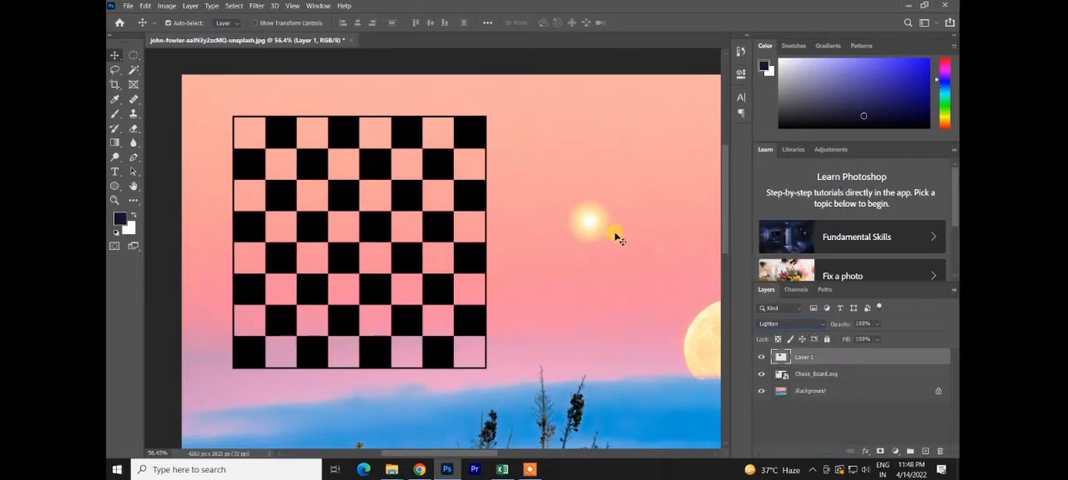
{"action": "key", "text": "ctrl+z"}
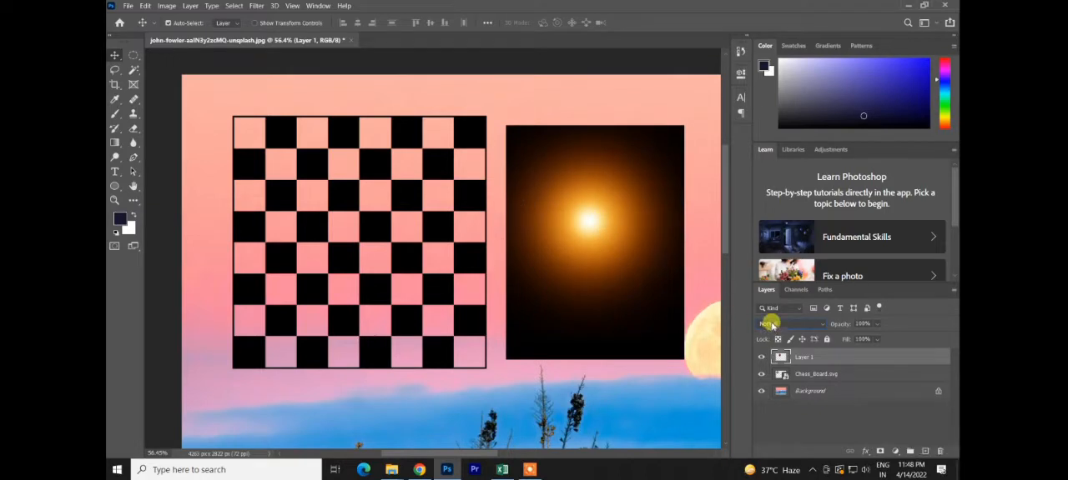
{"action": "left_click", "coordinate": [771, 325]}
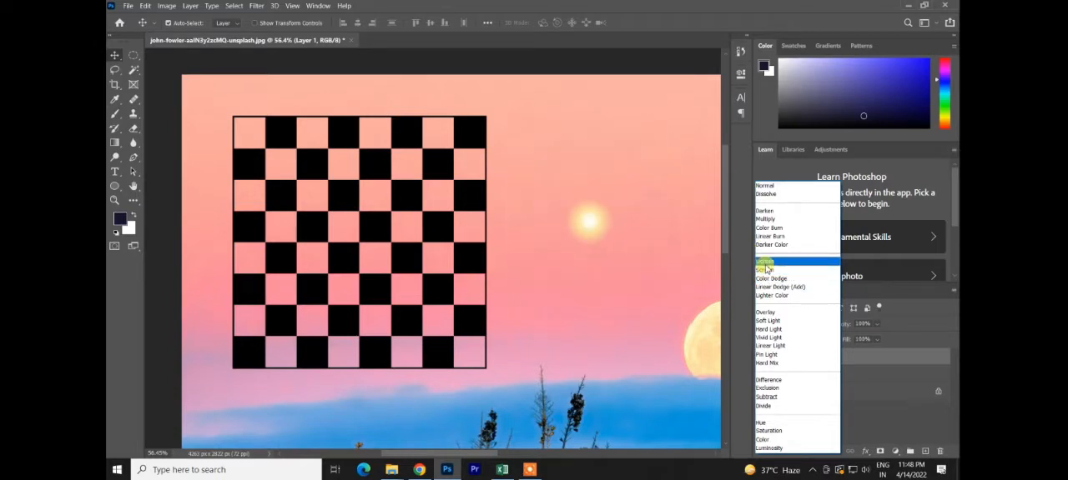
{"action": "left_click", "coordinate": [646, 267]}
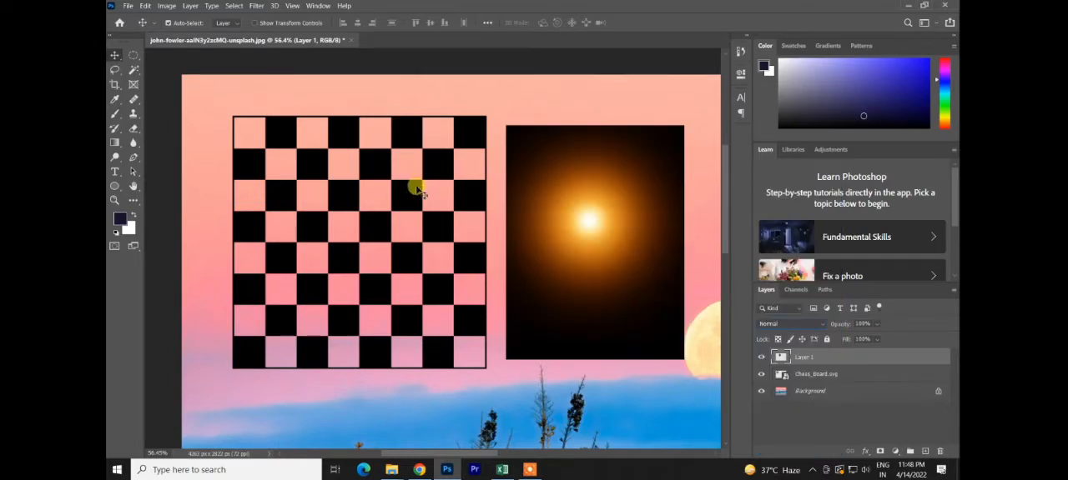
Step: Preview the Screen blend mode on the Chess_Board.svg layer without applying it
{"action": "left_click", "coordinate": [419, 191]}
{"action": "left_click", "coordinate": [788, 323]}
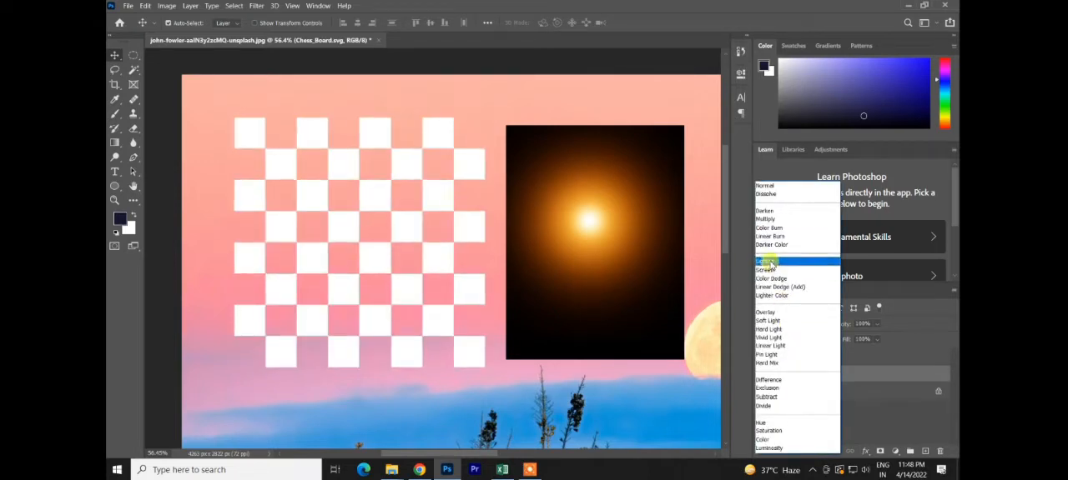
{"action": "left_click", "coordinate": [686, 326]}
Step: Set the glow layer's blend mode to Screen and shift the glow slightly toward the chessboard
{"action": "left_click", "coordinate": [801, 355]}
{"action": "left_click", "coordinate": [809, 328]}
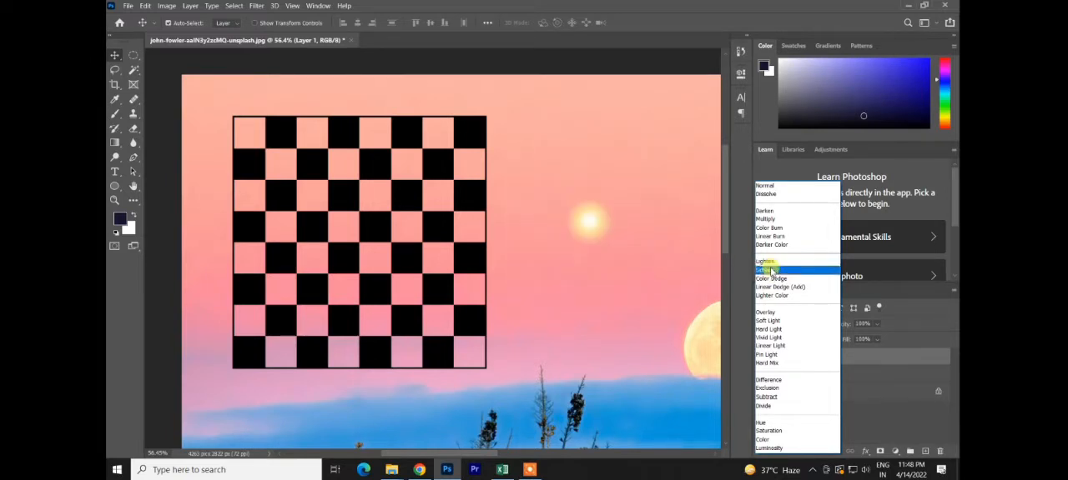
{"action": "left_click", "coordinate": [766, 270]}
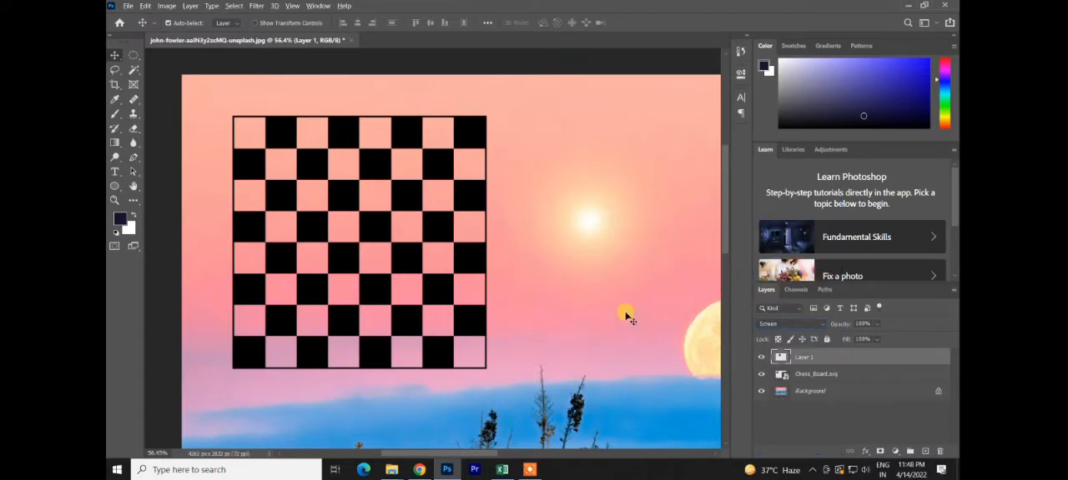
{"action": "left_click_drag", "start_coordinate": [586, 241], "coordinate": [548, 227]}
Step: Delete the glow layer and set the Chess_Board.svg layer's blend mode to Normal
{"action": "key", "text": "Delete"}
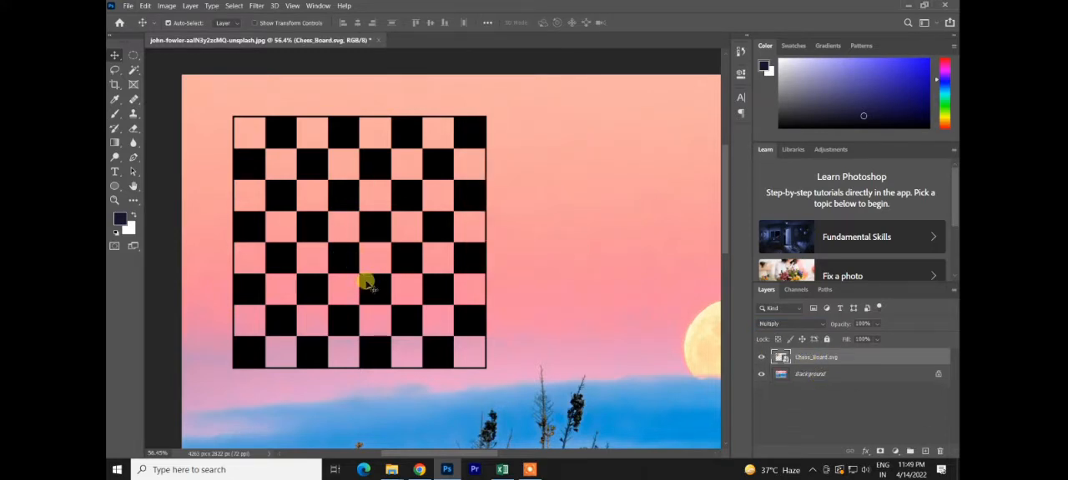
{"action": "left_click", "coordinate": [792, 324]}
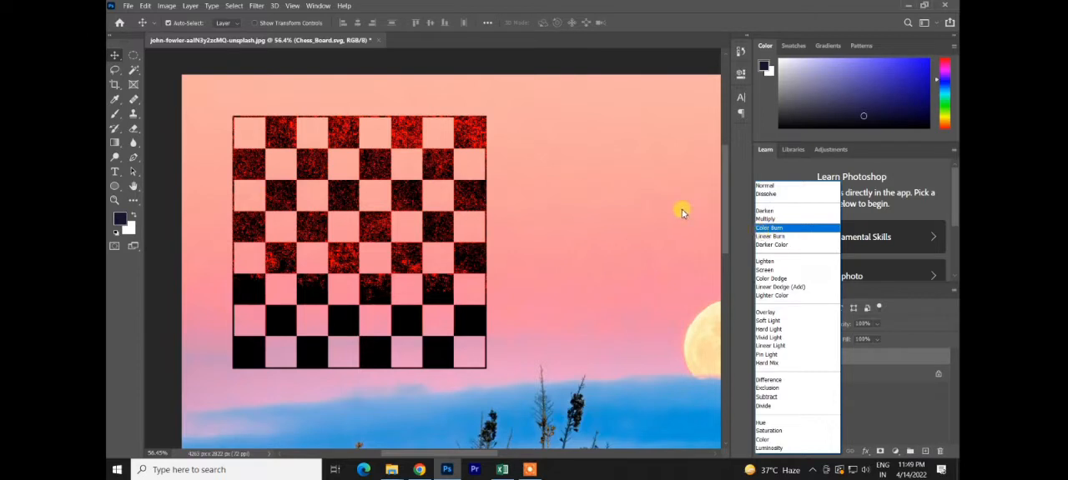
{"action": "left_click", "coordinate": [764, 185]}
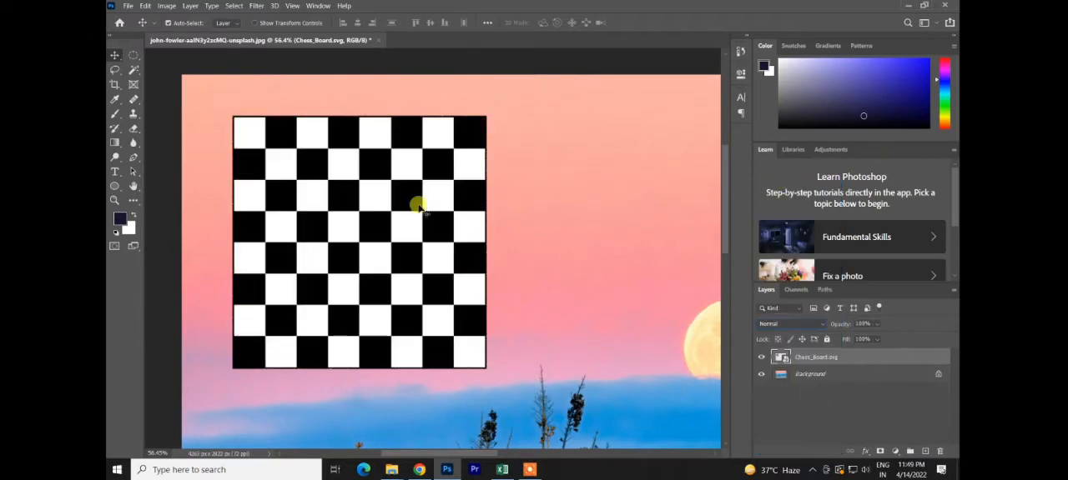
Step: Move the chessboard over the moon, across the pink sky and blue clouds, and review the available blend modes
{"action": "left_click_drag", "start_coordinate": [410, 212], "coordinate": [705, 321]}
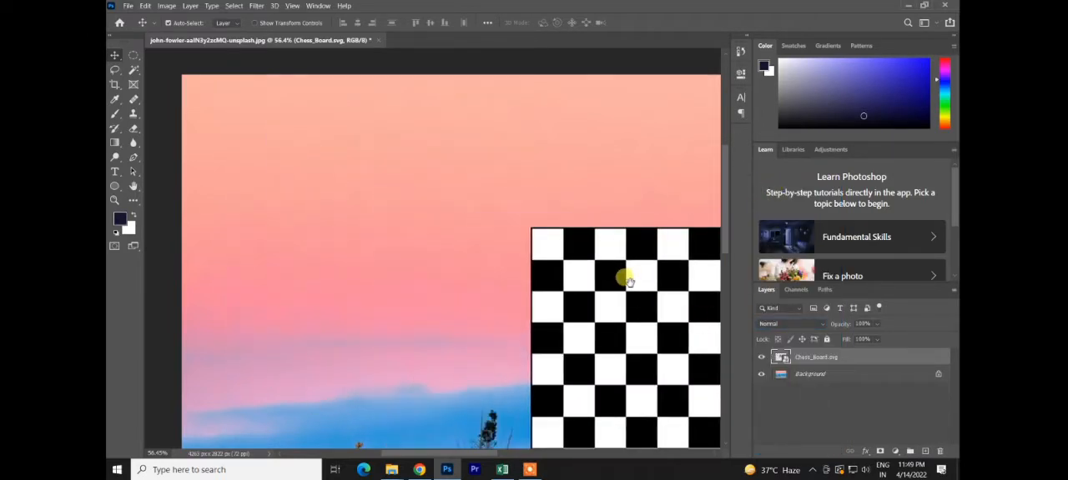
{"action": "left_click_drag", "start_coordinate": [624, 278], "coordinate": [404, 216]}
{"action": "left_click_drag", "start_coordinate": [425, 244], "coordinate": [526, 236]}
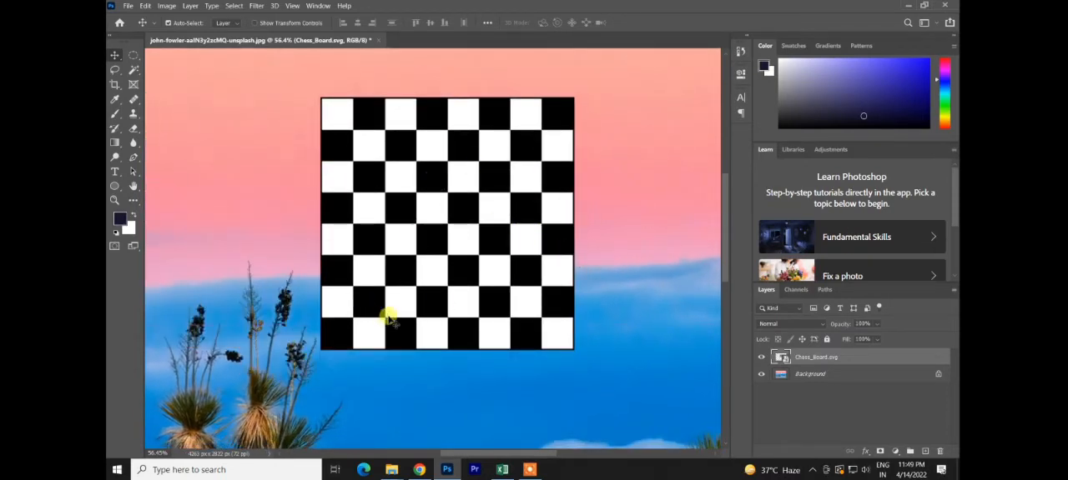
{"action": "left_click", "coordinate": [808, 325]}
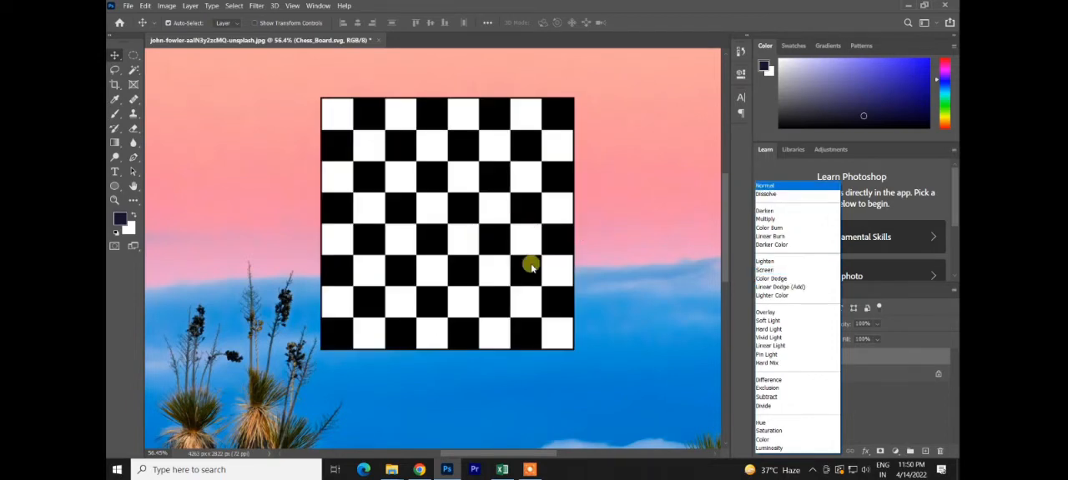
{"action": "left_click", "coordinate": [499, 242]}
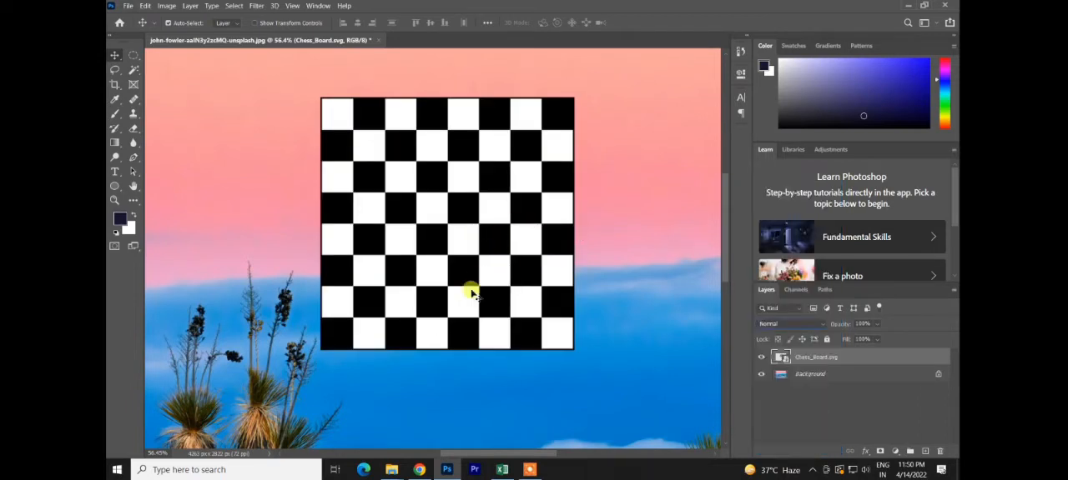
Step: Move the chessboard down over the desert plants and set its blend mode to Linear Dodge (Add)
{"action": "left_click", "coordinate": [614, 202]}
{"action": "left_click_drag", "start_coordinate": [477, 215], "coordinate": [335, 374]}
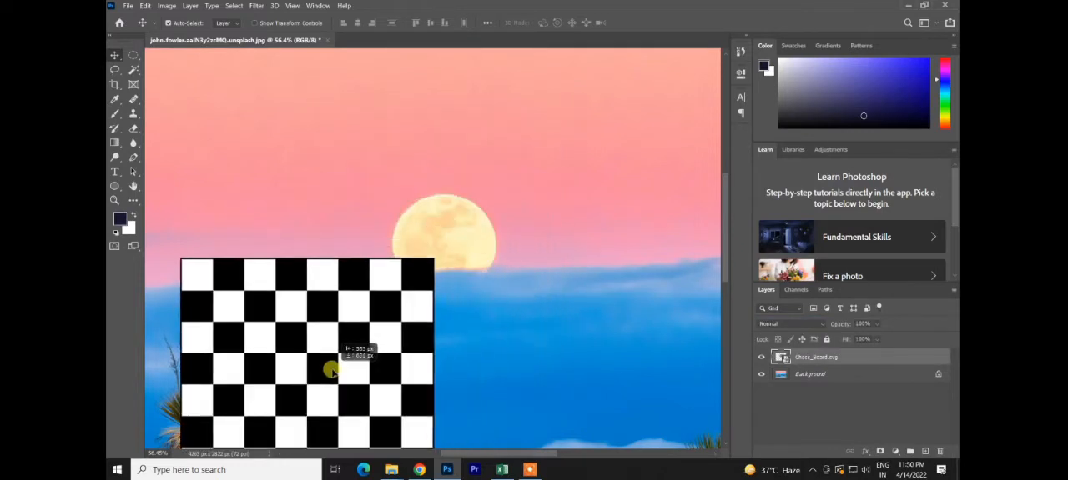
{"action": "left_click", "coordinate": [802, 325]}
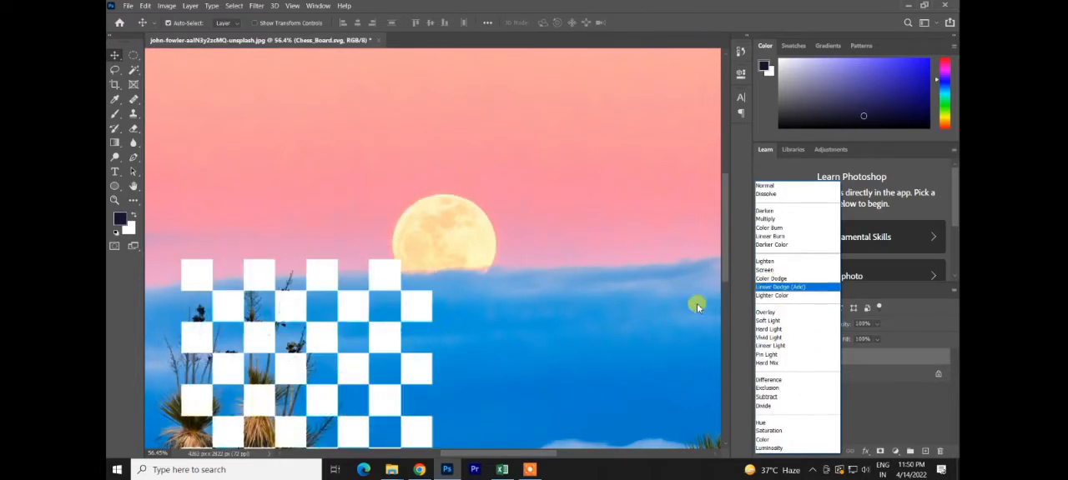
{"action": "left_click", "coordinate": [469, 369]}
{"action": "left_click_drag", "start_coordinate": [490, 292], "coordinate": [512, 184]}
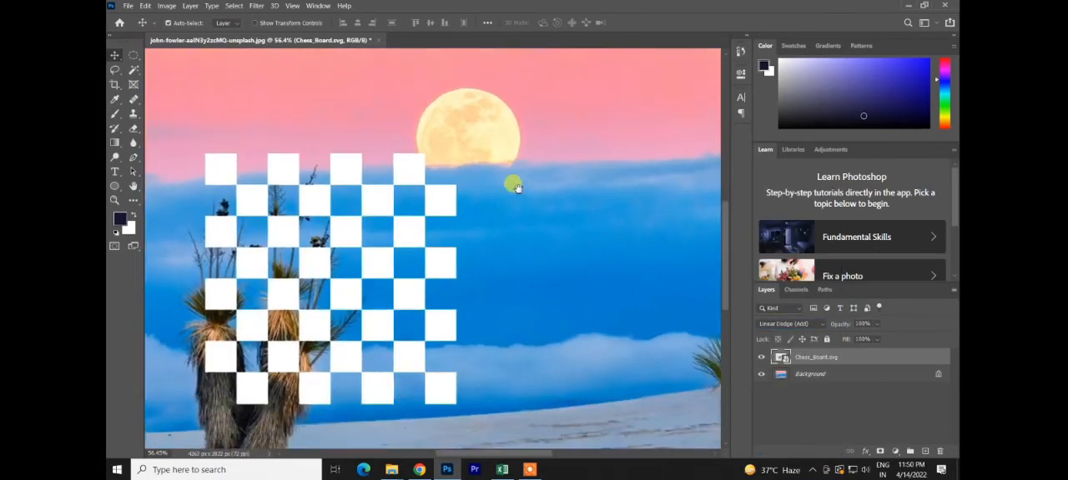
{"action": "left_click_drag", "start_coordinate": [427, 296], "coordinate": [443, 192]}
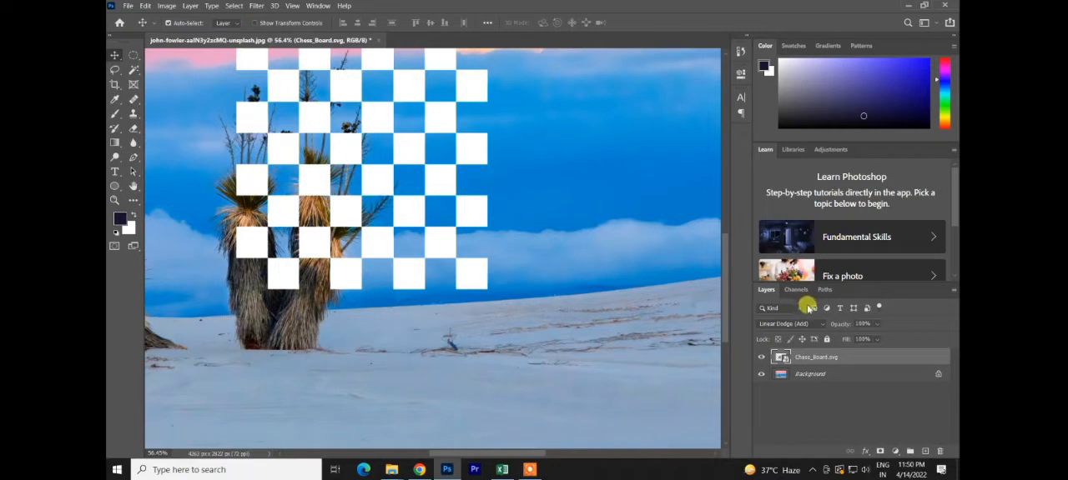
Step: Try the Color Dodge blend mode on the Chess_Board.svg layer and view the whole board
{"action": "left_click", "coordinate": [805, 324]}
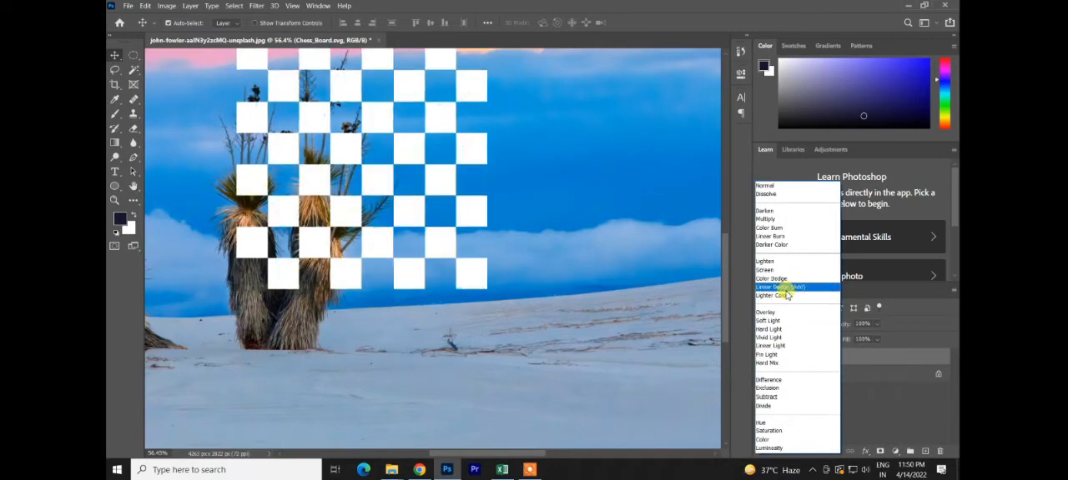
{"action": "left_click", "coordinate": [777, 278]}
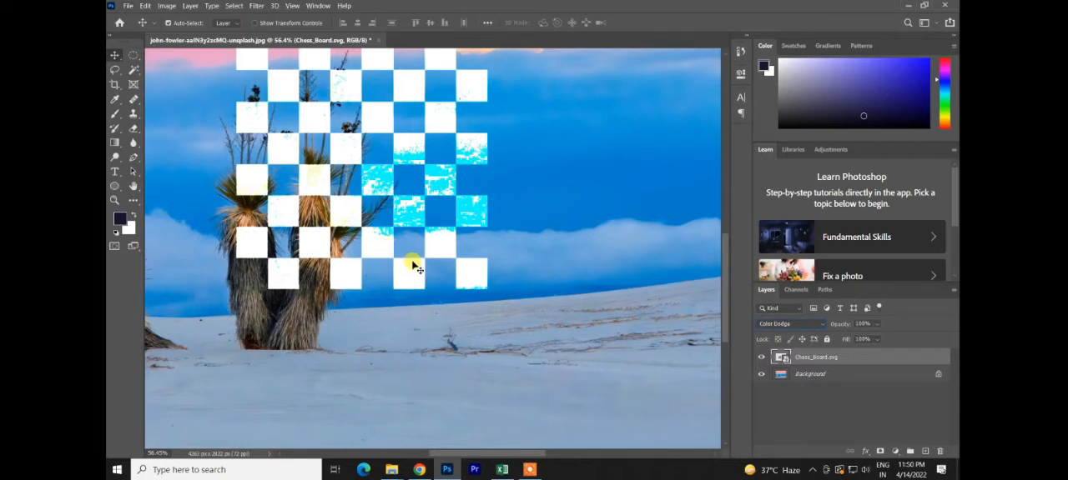
{"action": "key", "text": "ctrl+minus"}
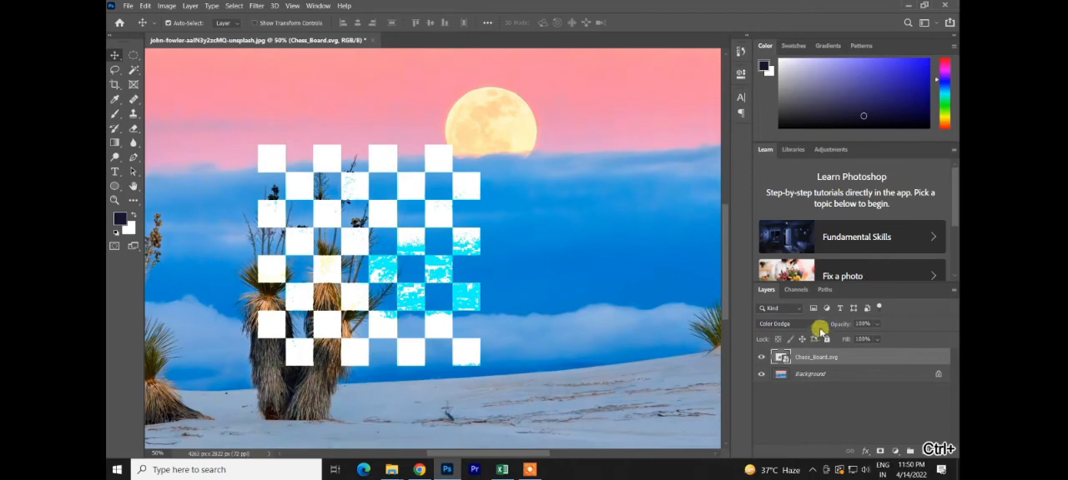
Step: Set the Chess_Board.svg layer's blend mode to Linear Burn and inspect its squares at 200% zoom
{"action": "left_click", "coordinate": [819, 328]}
{"action": "left_click", "coordinate": [779, 238]}
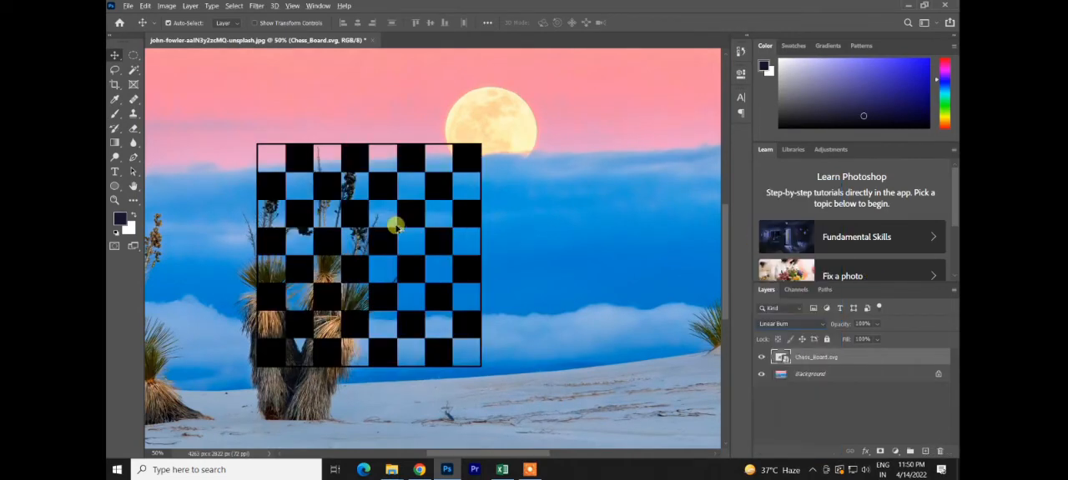
{"action": "key", "text": "ctrl+plus"}
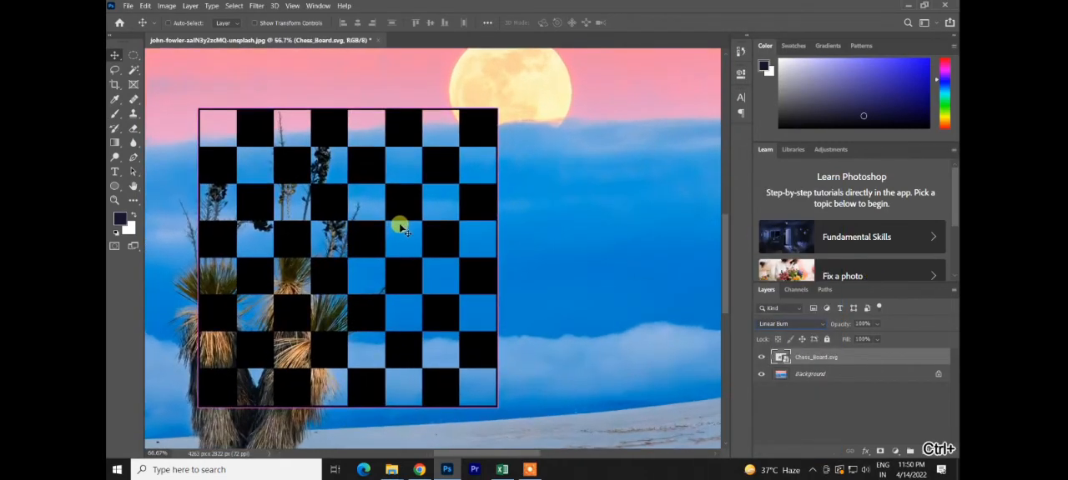
{"action": "key", "text": "ctrl+plus"}
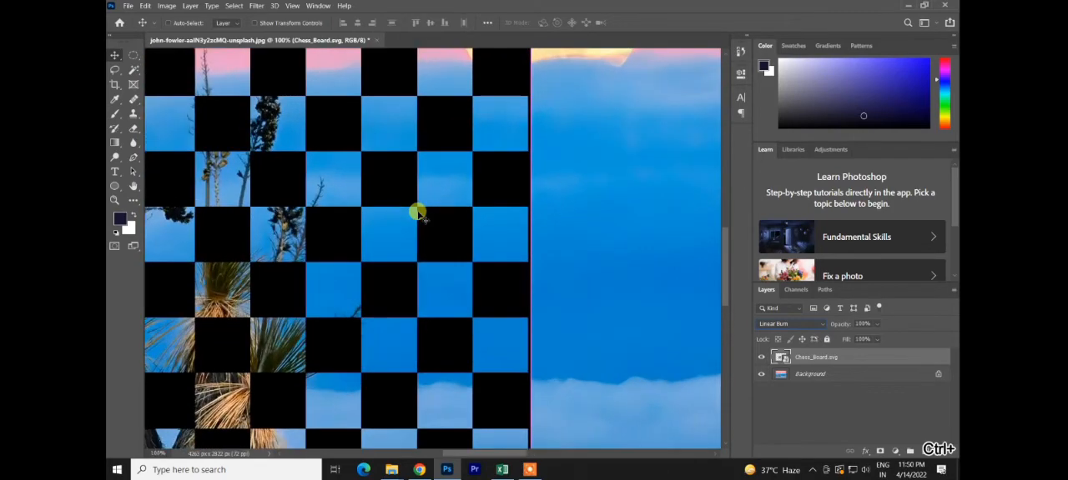
{"action": "key", "text": "ctrl+plus"}
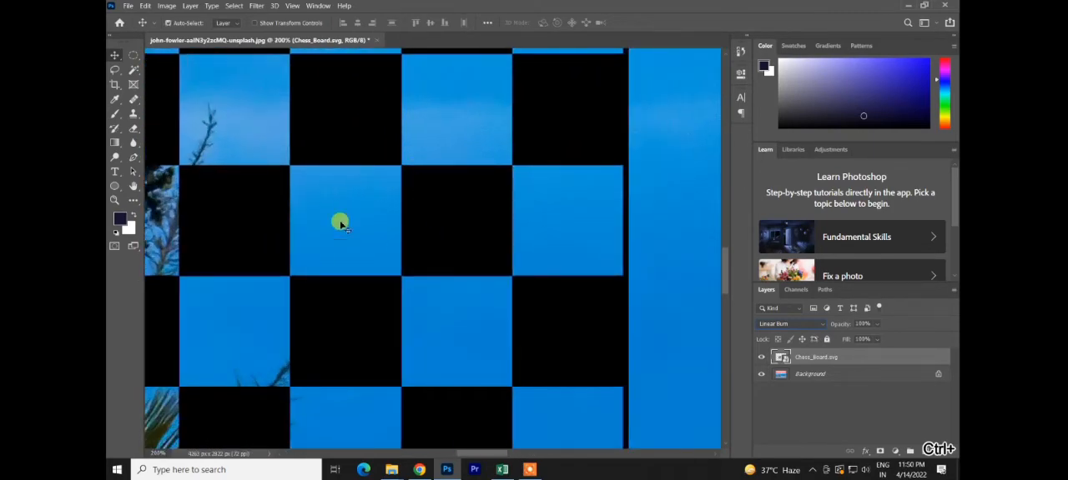
Step: Switch the chessboard layer to Normal and back to Linear Burn to compare the black and white squares
{"action": "left_click", "coordinate": [809, 324]}
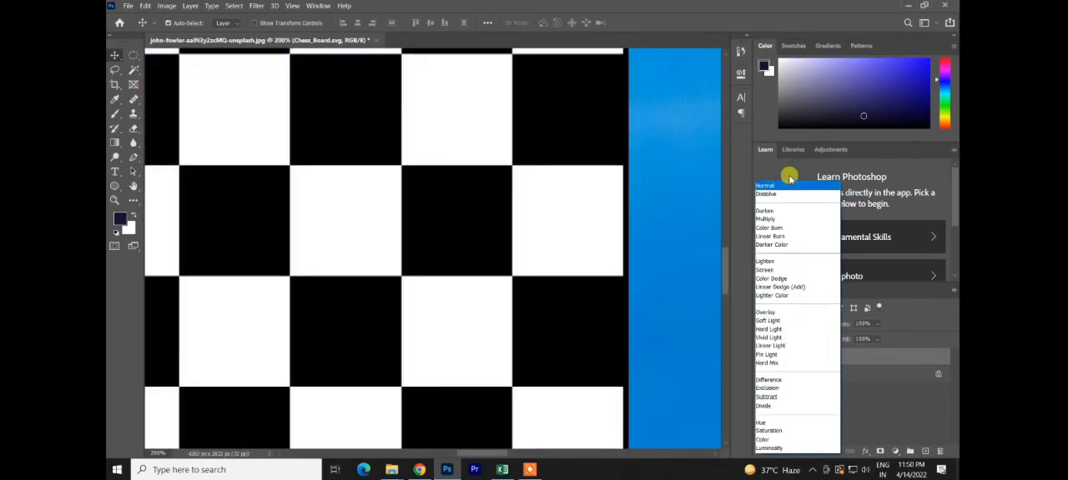
{"action": "left_click", "coordinate": [785, 185]}
{"action": "left_click", "coordinate": [789, 322]}
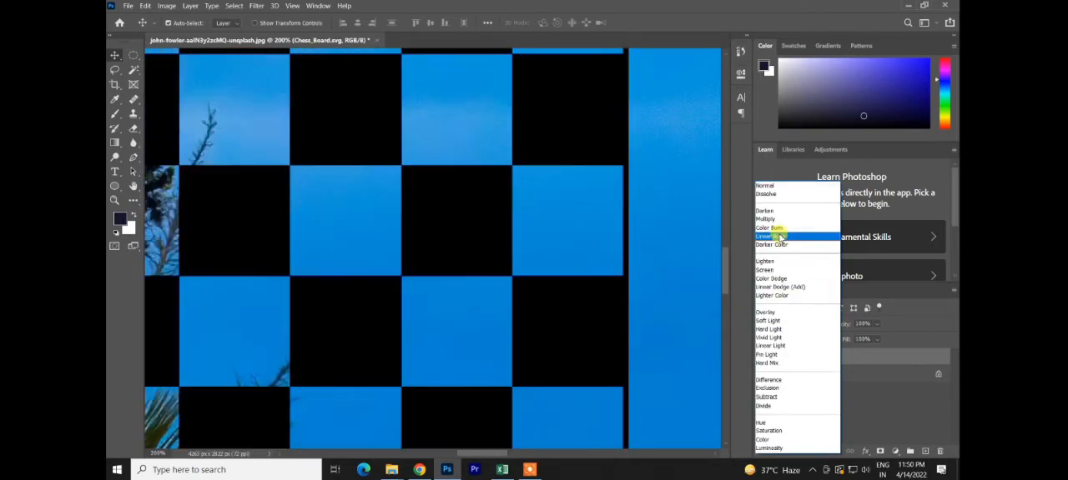
{"action": "left_click", "coordinate": [779, 237]}
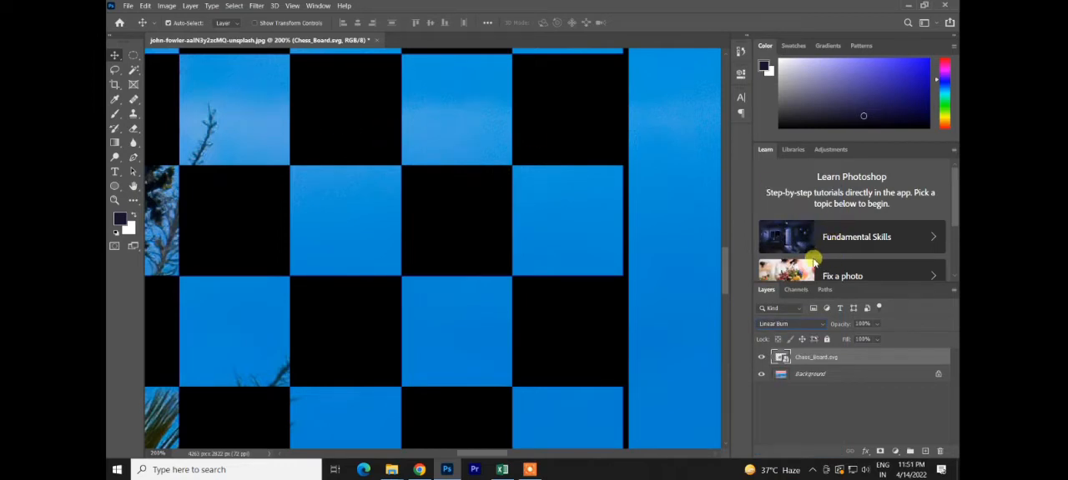
Step: Preview the Linear Burn, Linear Dodge (Add) and Color Dodge blend modes on the enlarged chessboard squares
{"action": "left_click", "coordinate": [789, 324]}
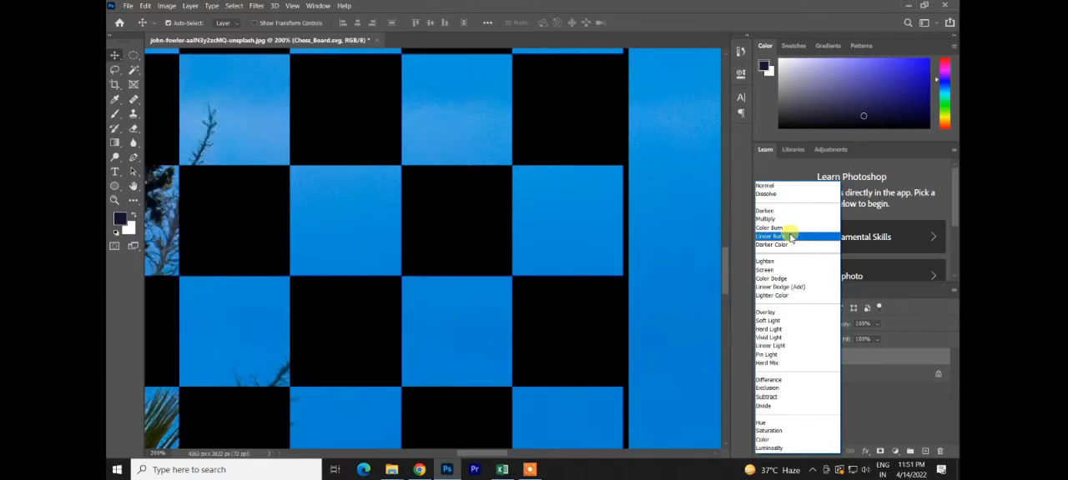
{"action": "left_click", "coordinate": [790, 237]}
{"action": "left_click", "coordinate": [792, 325]}
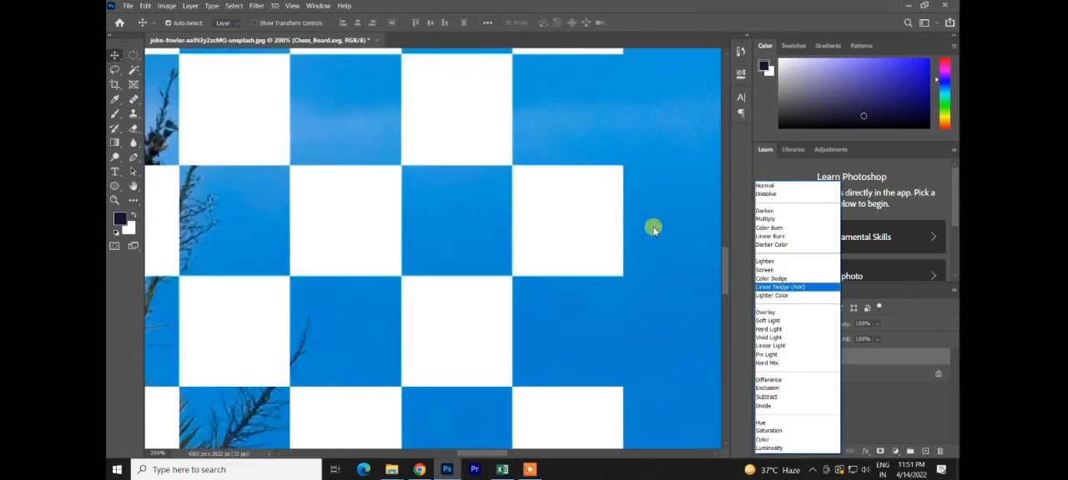
{"action": "key", "text": "ctrl"}
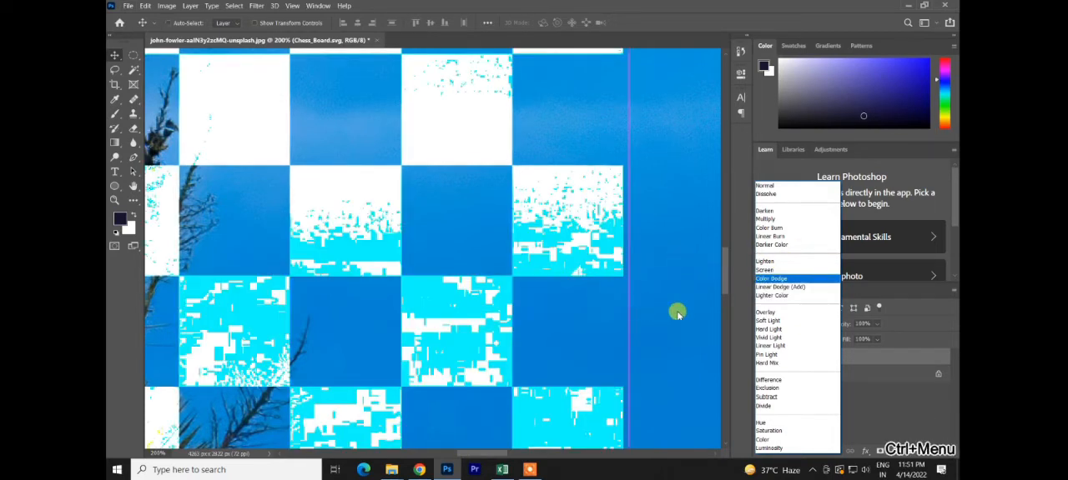
{"action": "left_click", "coordinate": [591, 285]}
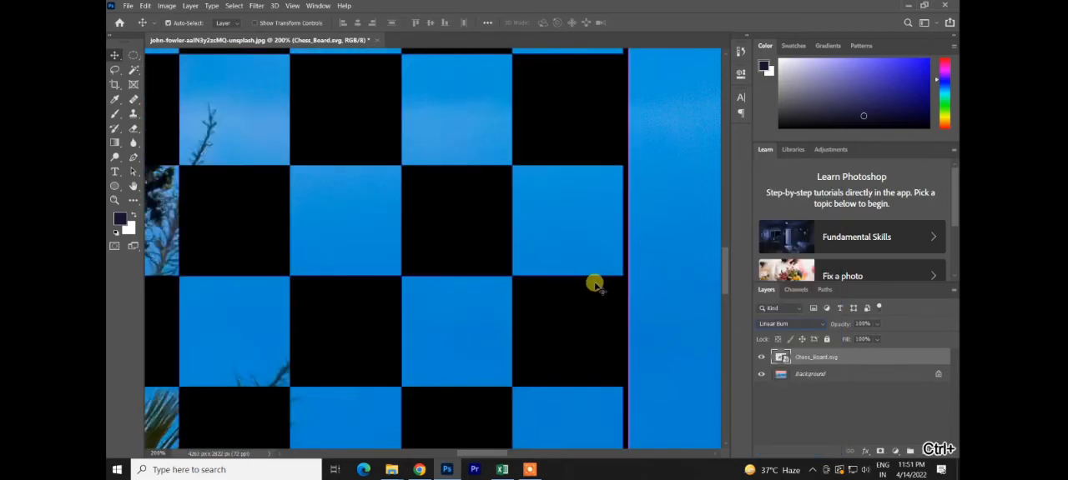
Step: Set the Chess_Board.svg layer's blend mode to Overlay and move the board up until it overlaps the moon
{"action": "key", "text": "ctrl+minus"}
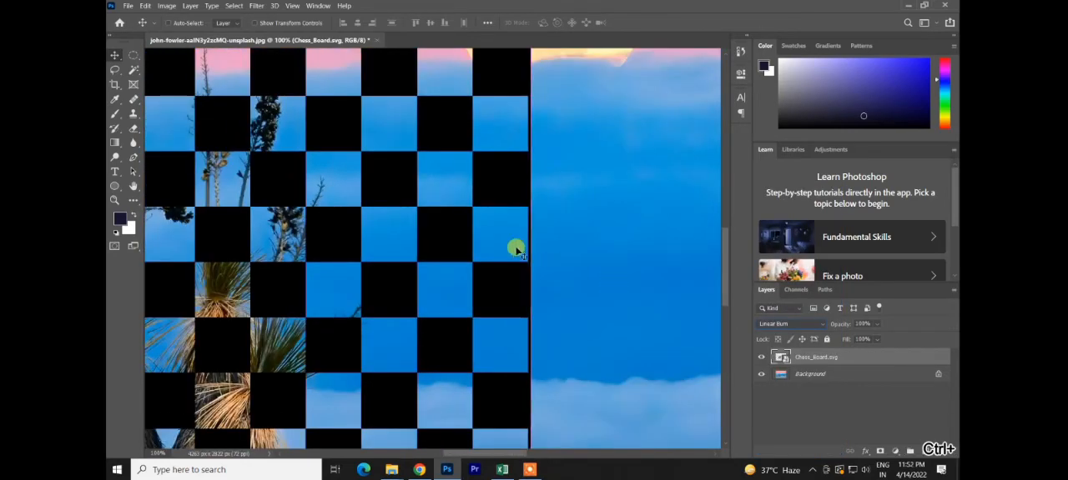
{"action": "key", "text": "space"}
{"action": "left_click_drag", "start_coordinate": [494, 237], "coordinate": [607, 221]}
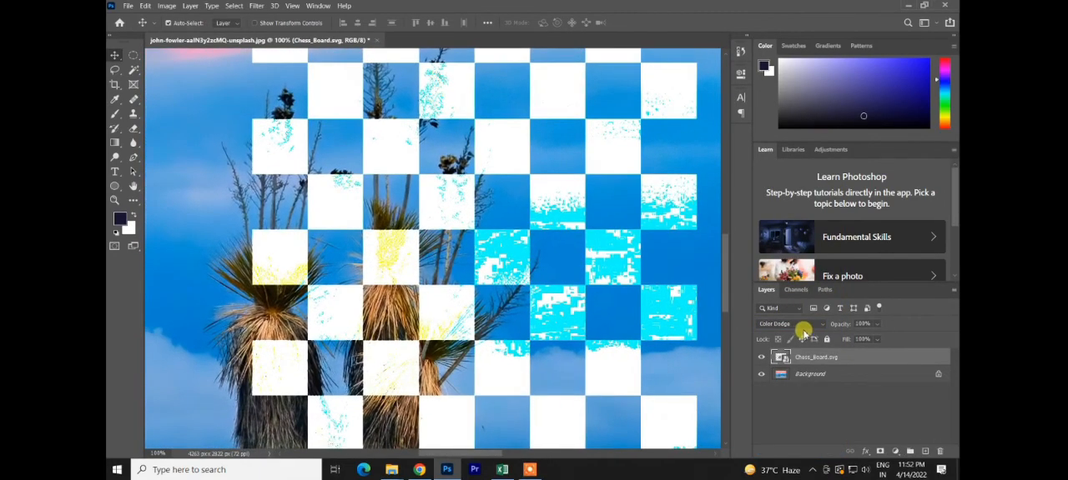
{"action": "left_click", "coordinate": [803, 325]}
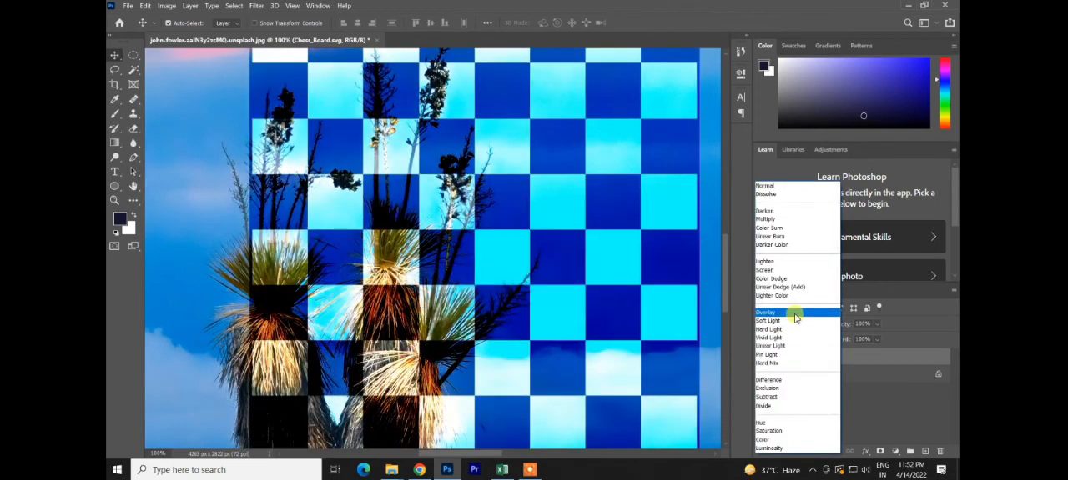
{"action": "left_click", "coordinate": [798, 313]}
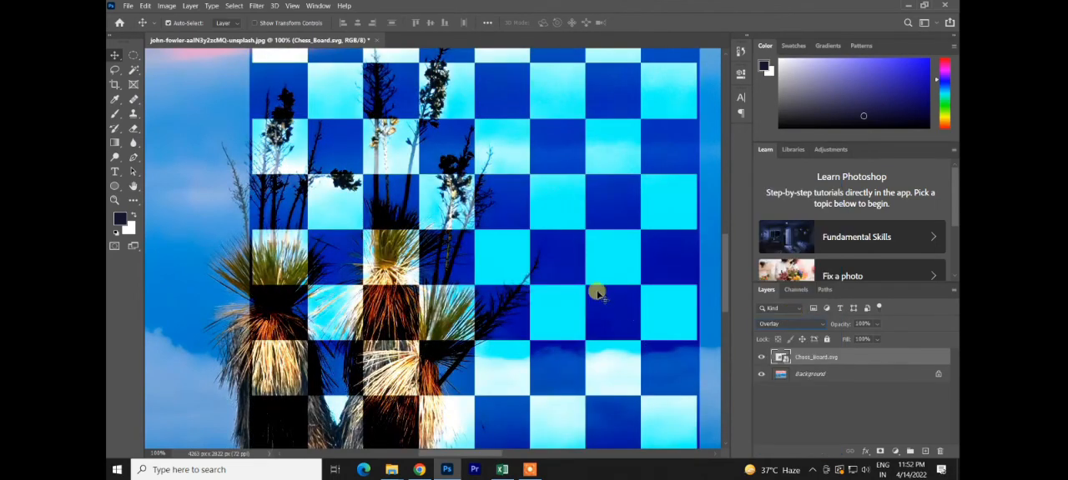
{"action": "key", "text": "ctrl+minus"}
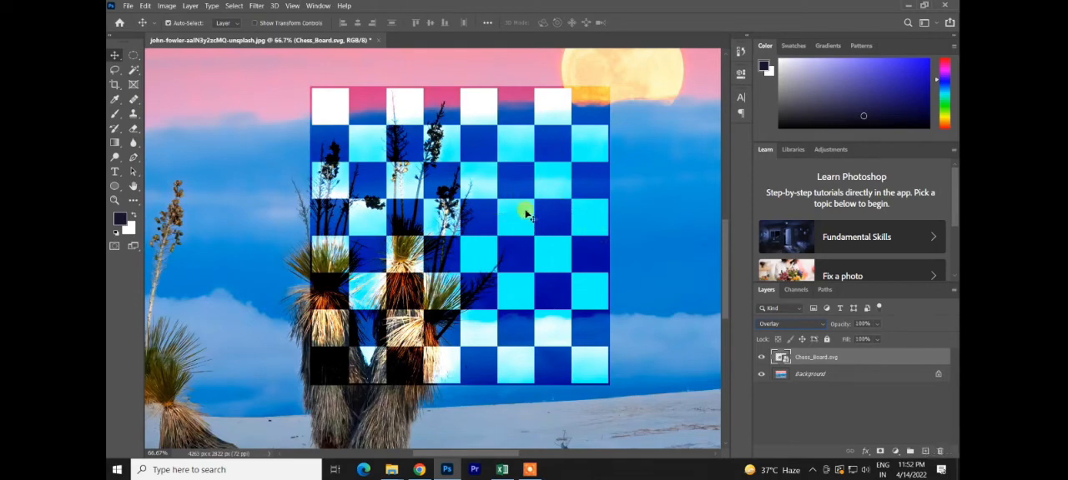
{"action": "left_click_drag", "start_coordinate": [553, 107], "coordinate": [580, 71]}
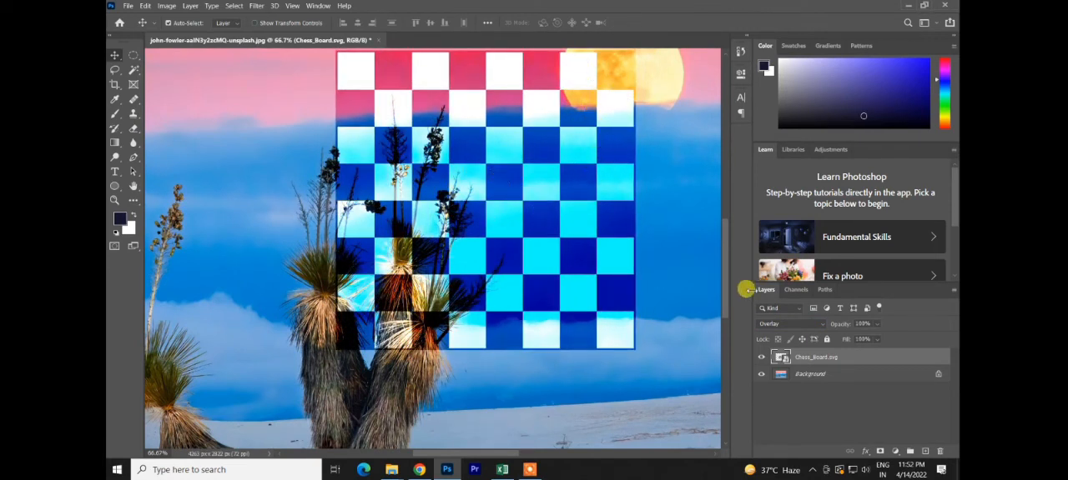
Step: Try the Overlay, Hard Light and Vivid Light blend modes on the Chess_Board.svg layer
{"action": "left_click", "coordinate": [773, 324]}
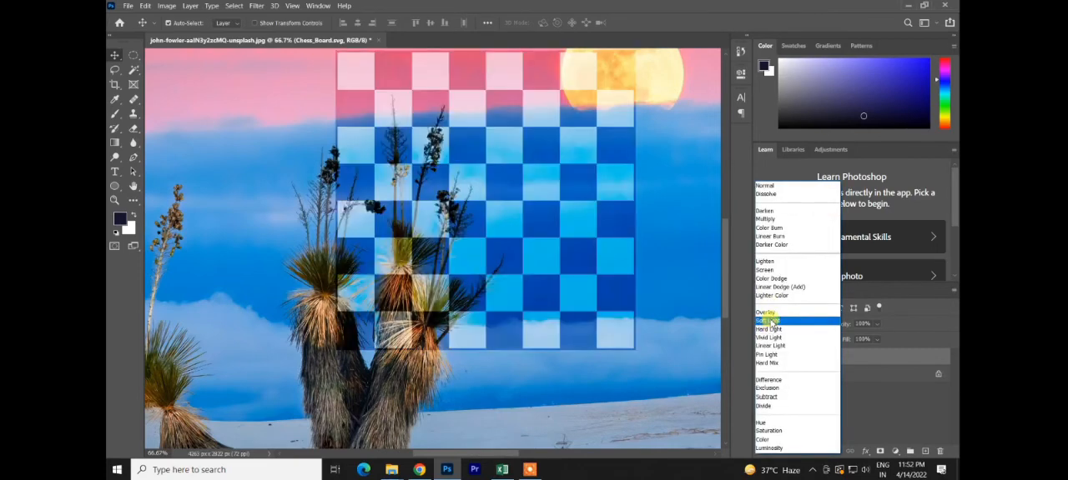
{"action": "left_click", "coordinate": [769, 315]}
{"action": "left_click", "coordinate": [782, 324]}
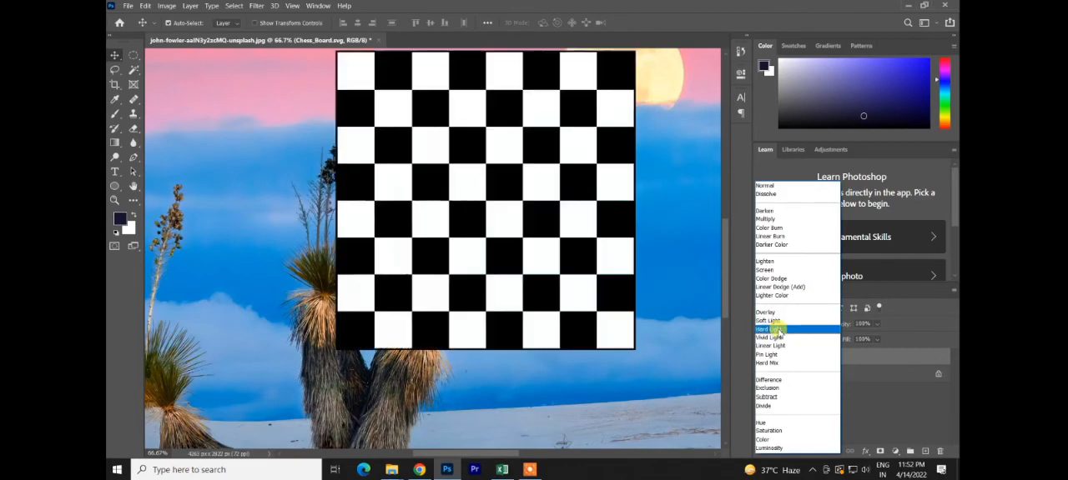
{"action": "left_click", "coordinate": [774, 330]}
{"action": "left_click", "coordinate": [777, 325]}
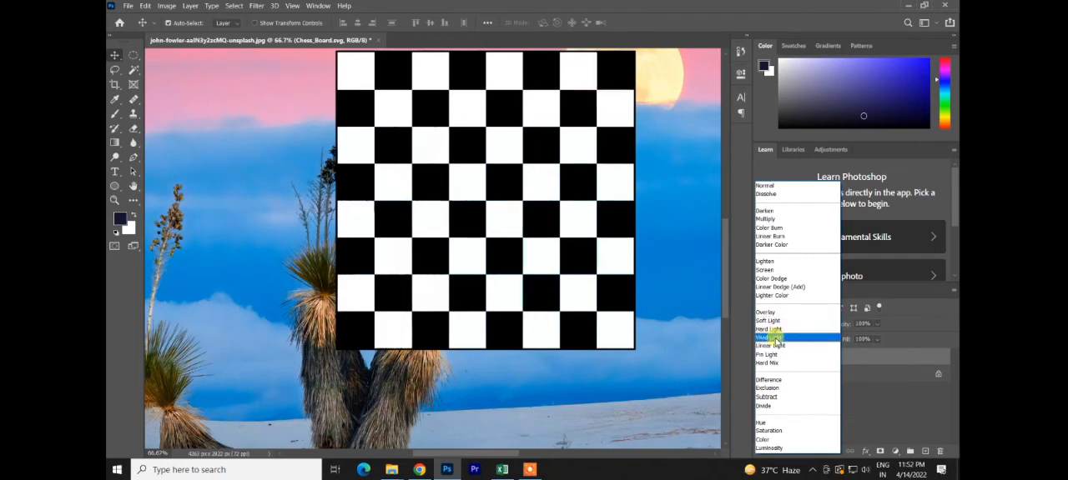
{"action": "left_click", "coordinate": [775, 338]}
Step: Try the Hard Mix blend mode on the Chess_Board.svg layer
{"action": "left_click", "coordinate": [772, 309]}
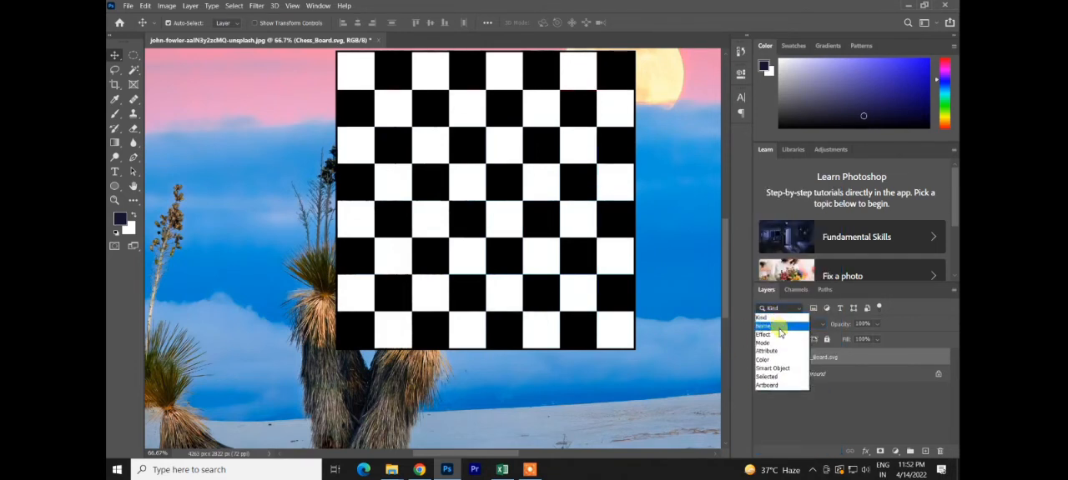
{"action": "left_click", "coordinate": [816, 310]}
{"action": "left_click", "coordinate": [811, 325]}
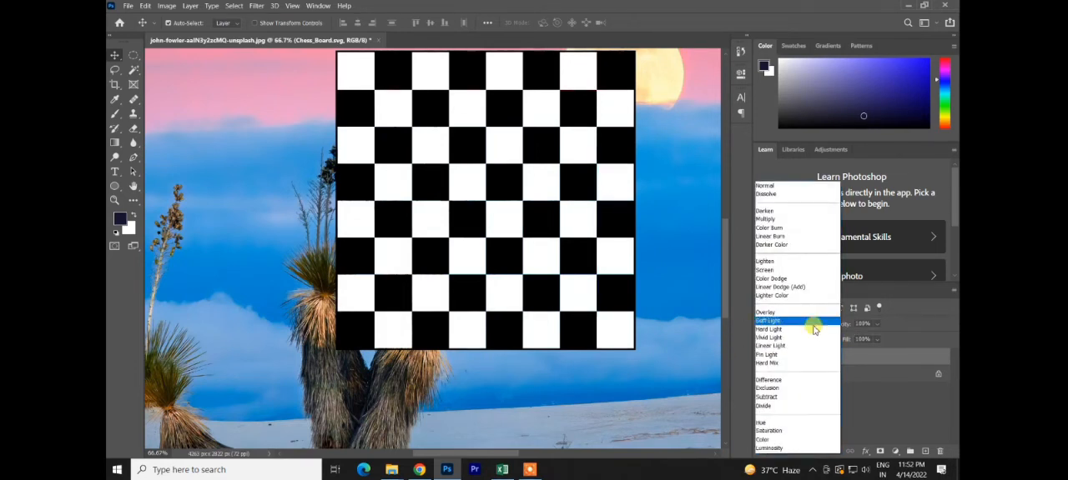
{"action": "left_click", "coordinate": [772, 362]}
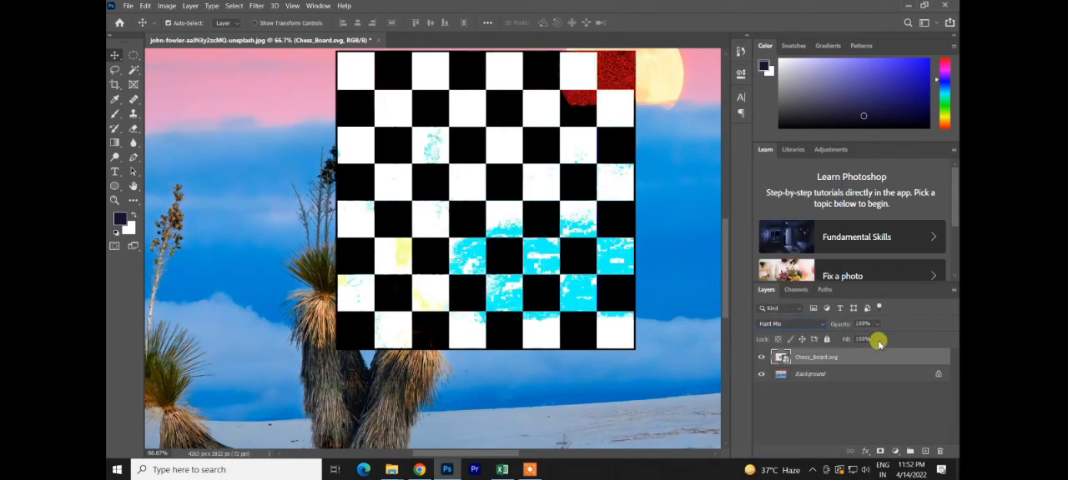
Step: Try the Difference and Exclusion blend modes on the Chess_Board.svg layer
{"action": "left_click", "coordinate": [816, 326]}
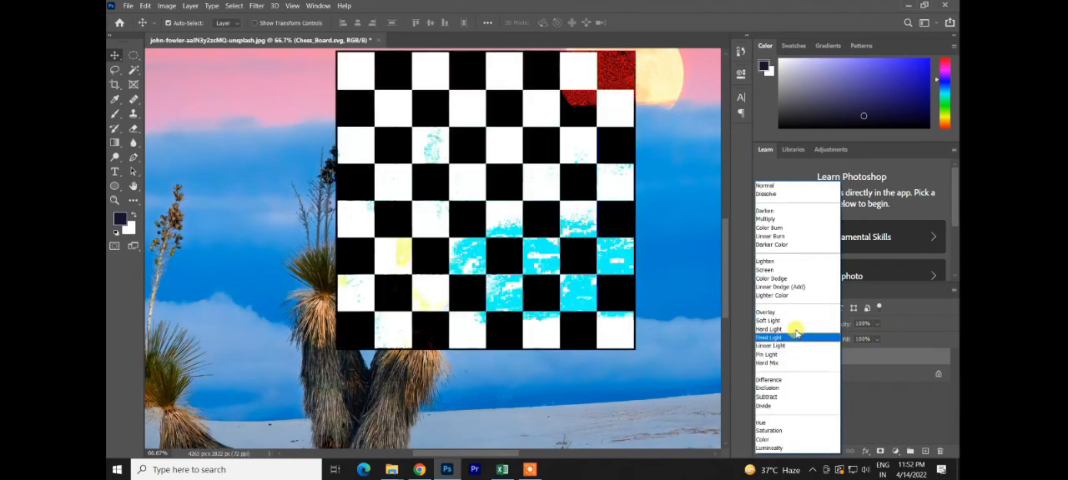
{"action": "left_click", "coordinate": [779, 382]}
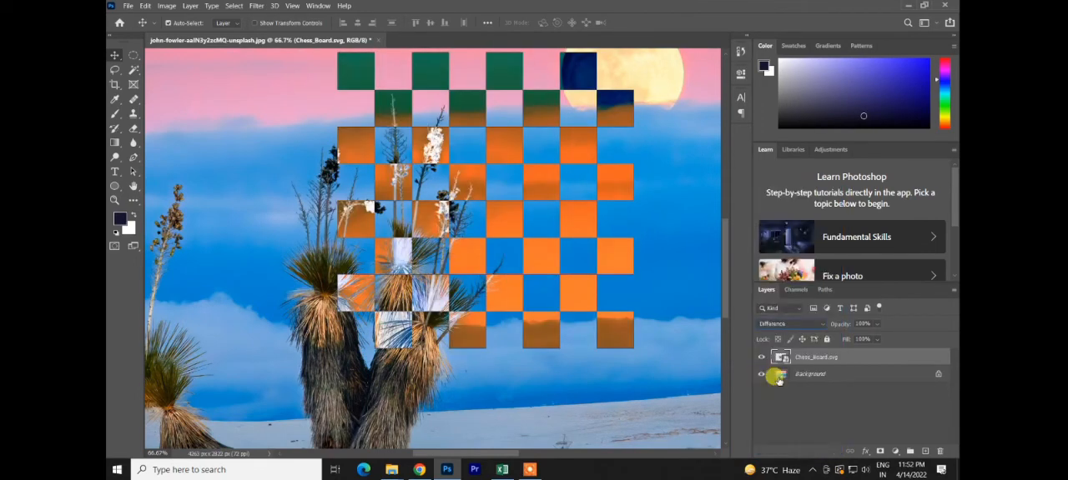
{"action": "left_click", "coordinate": [792, 333]}
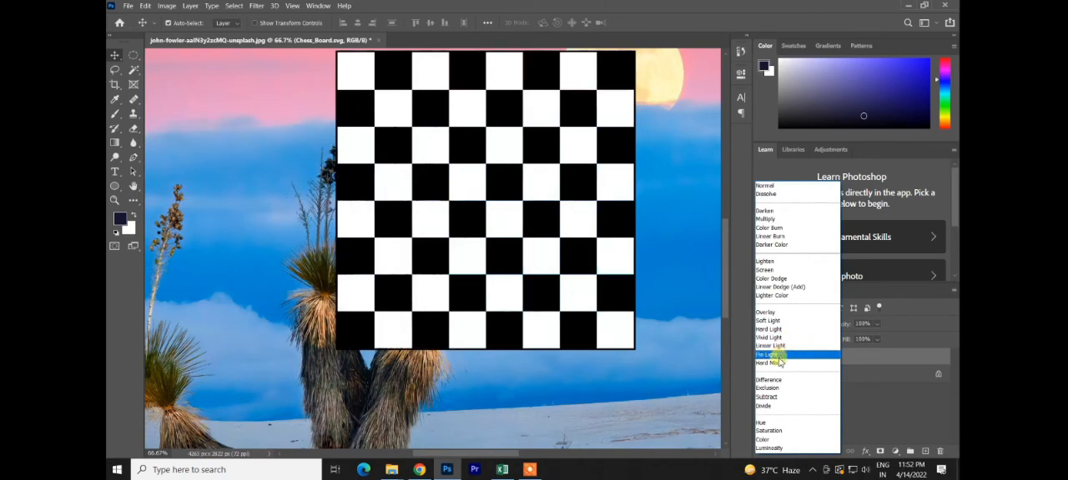
{"action": "left_click", "coordinate": [765, 389]}
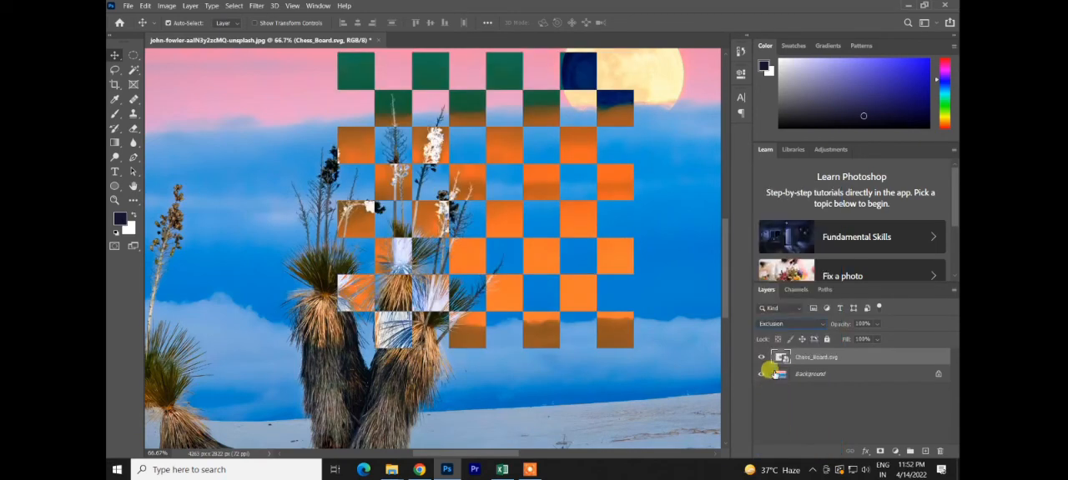
Step: Try the Subtract blend mode on the Chess_Board.svg layer and briefly preview Soft Light against it
{"action": "left_click", "coordinate": [787, 316]}
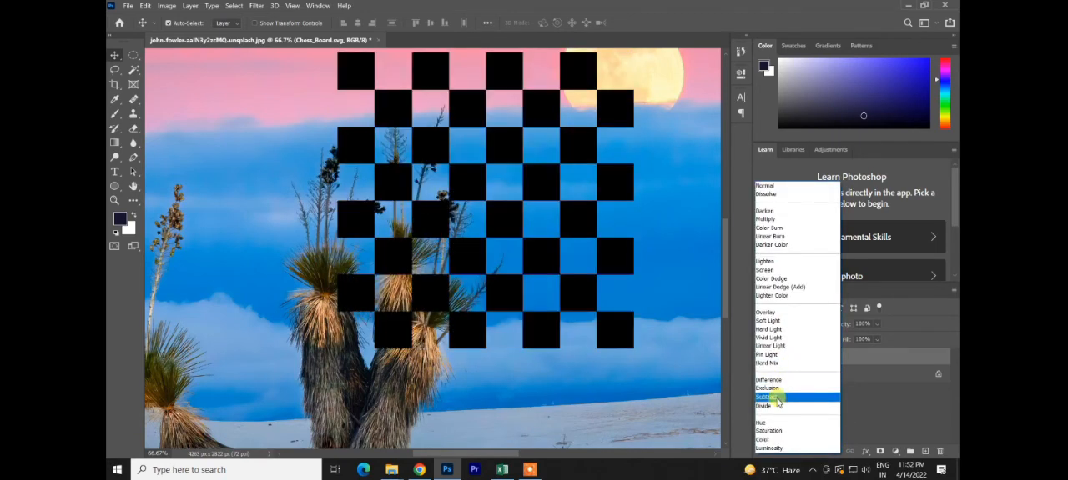
{"action": "left_click", "coordinate": [776, 398]}
{"action": "left_click", "coordinate": [780, 317]}
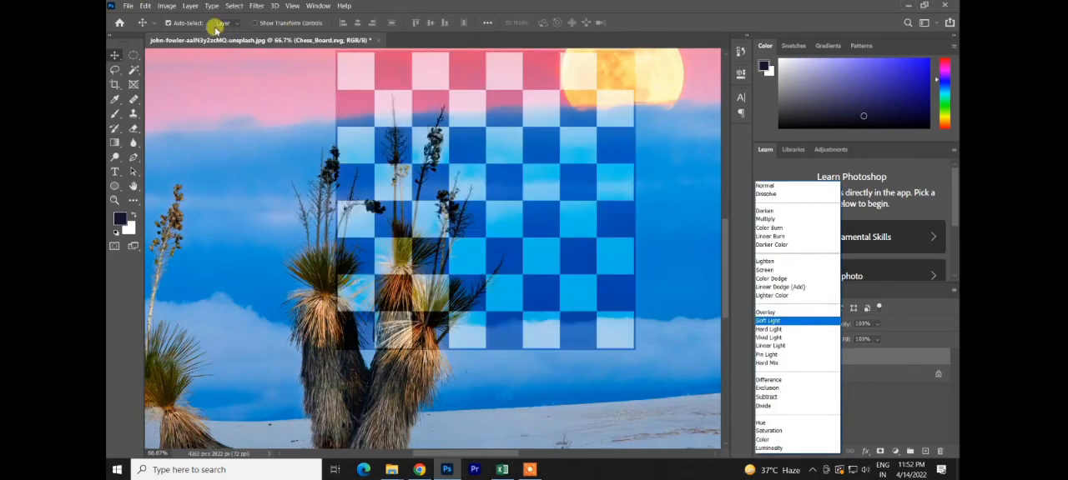
{"action": "left_click", "coordinate": [871, 377]}
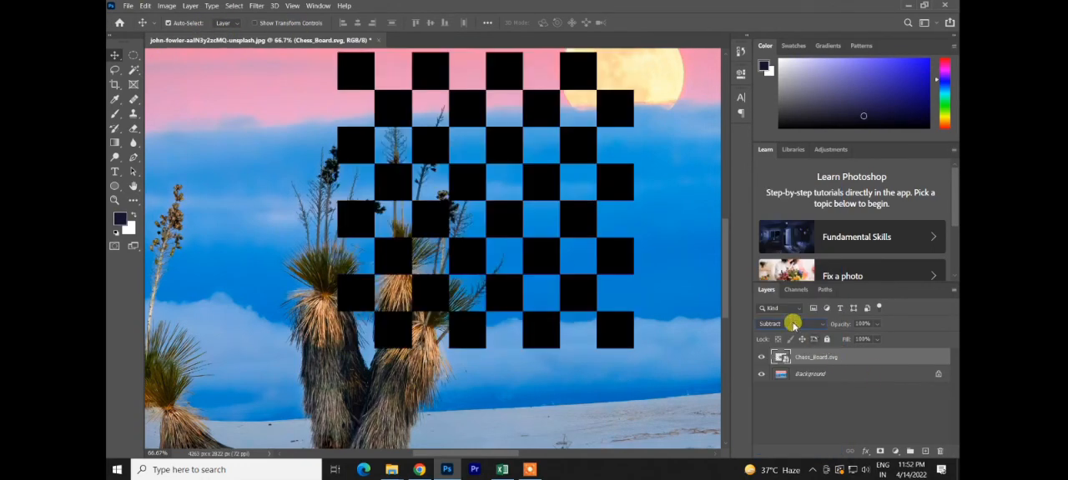
Step: Try the Divide and Hue blend modes on the Chess_Board.svg layer
{"action": "left_click", "coordinate": [793, 325]}
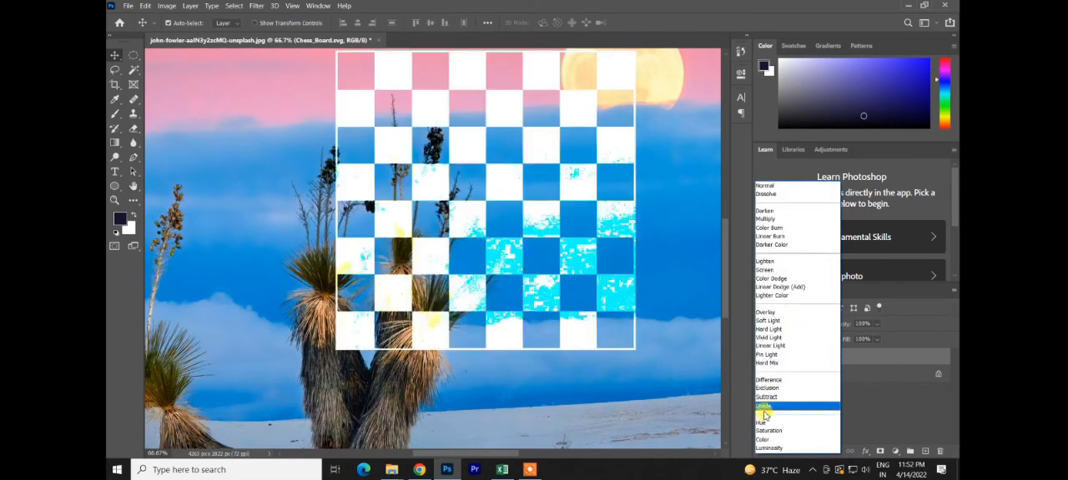
{"action": "left_click", "coordinate": [764, 407]}
{"action": "left_click", "coordinate": [799, 323]}
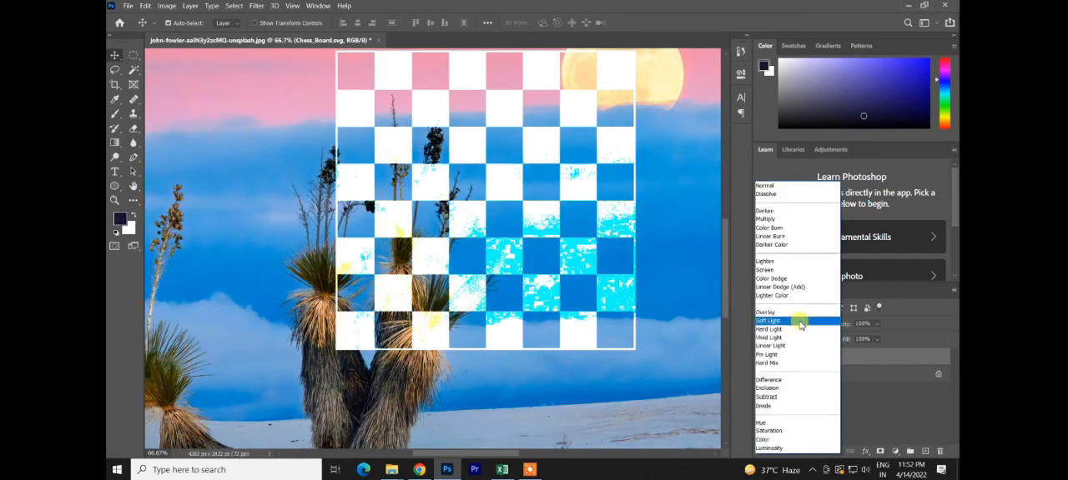
{"action": "left_click", "coordinate": [779, 407]}
{"action": "left_click", "coordinate": [796, 324]}
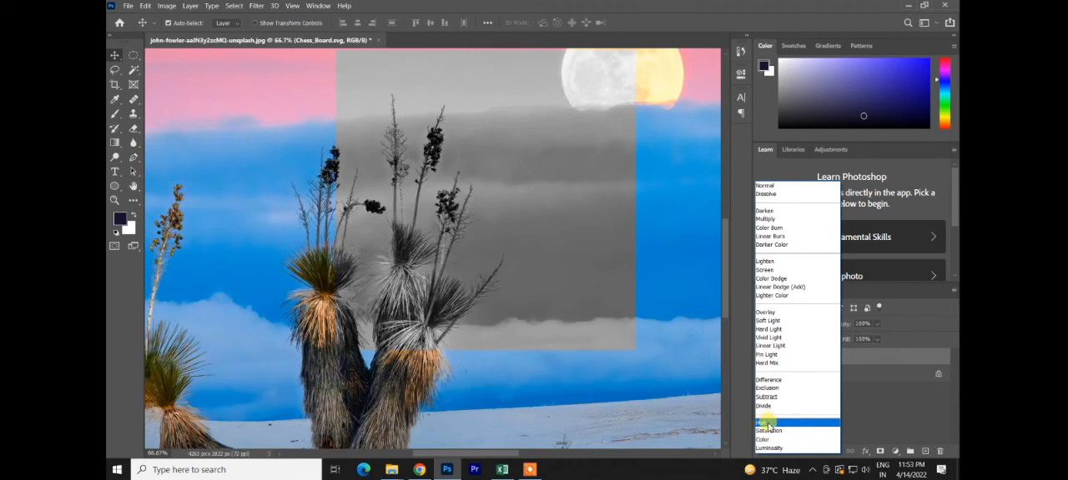
{"action": "left_click", "coordinate": [767, 424]}
Step: Set the Chess_Board.svg layer's blend mode to Saturation and move the board over the tall desert plants
{"action": "left_click", "coordinate": [796, 326]}
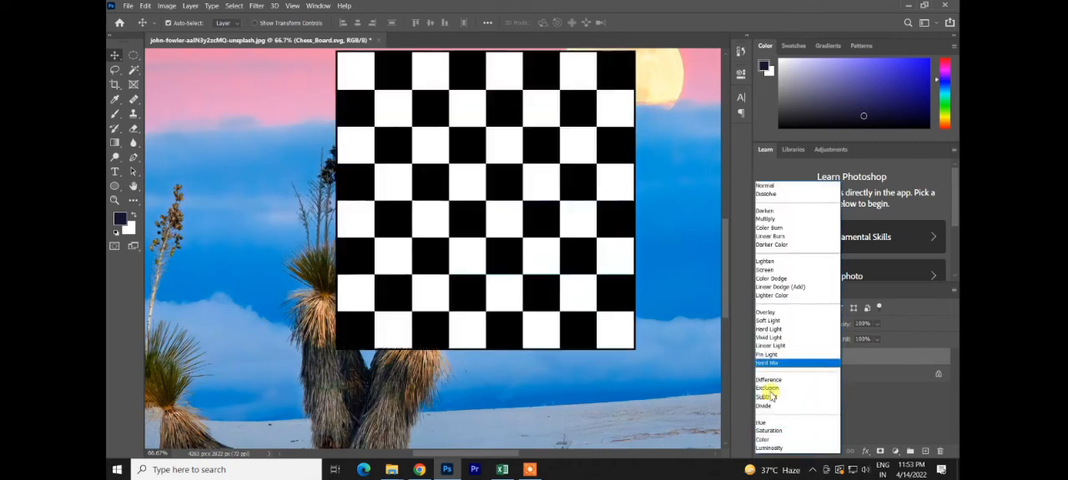
{"action": "left_click", "coordinate": [755, 432]}
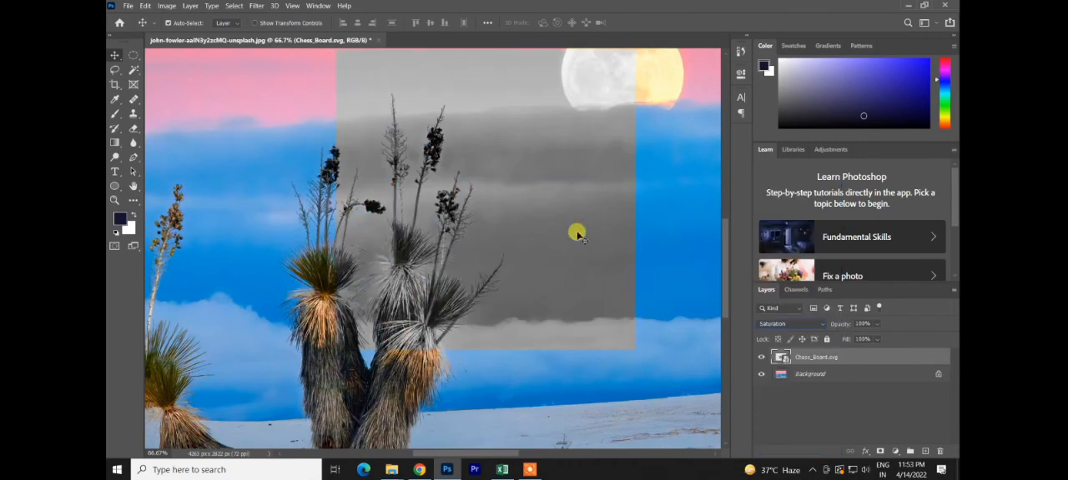
{"action": "left_click_drag", "start_coordinate": [575, 227], "coordinate": [478, 255]}
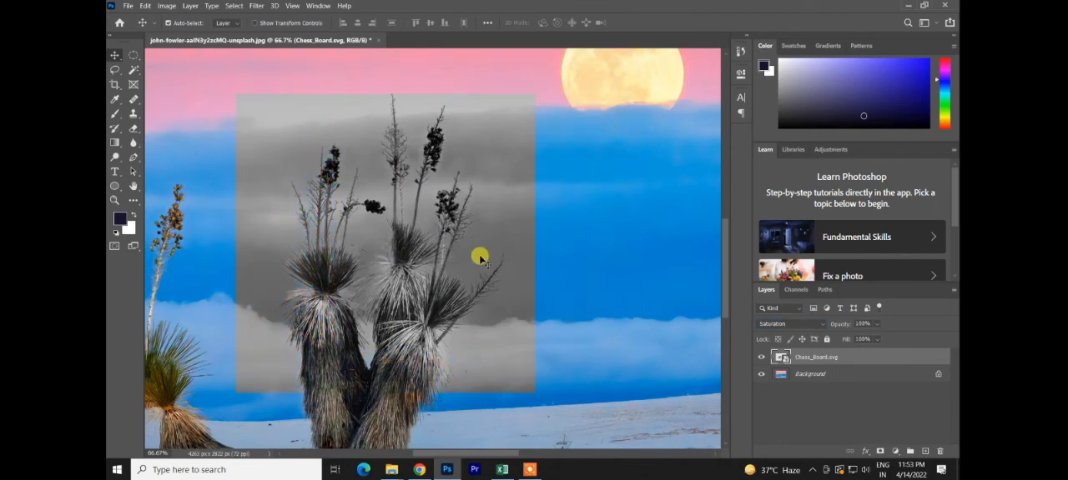
Step: Enlarge and reposition the chessboard layer so that it covers the entire landscape
{"action": "key", "text": "ctrl+0"}
{"action": "key", "text": "ctrl+t"}
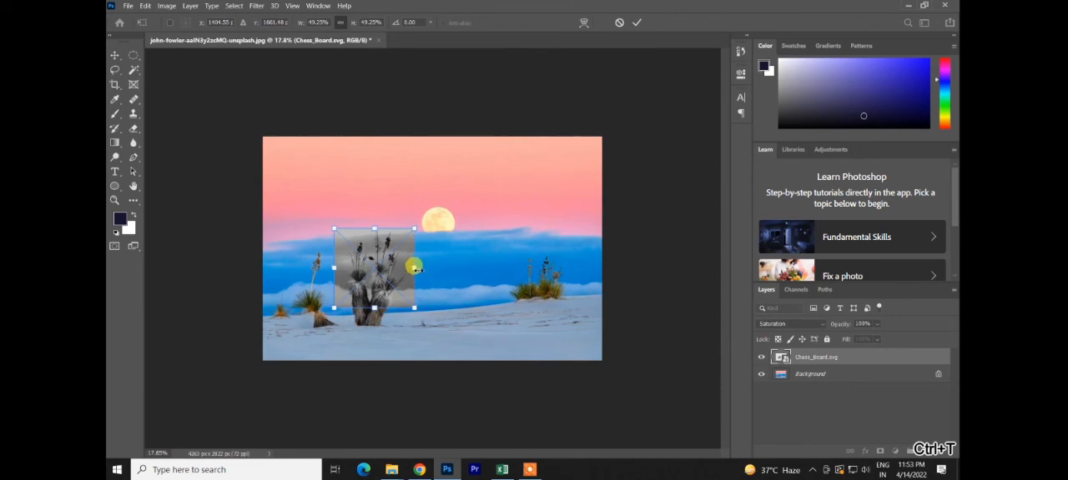
{"action": "left_click_drag", "start_coordinate": [415, 268], "coordinate": [537, 267]}
{"action": "left_click_drag", "start_coordinate": [467, 289], "coordinate": [542, 275]}
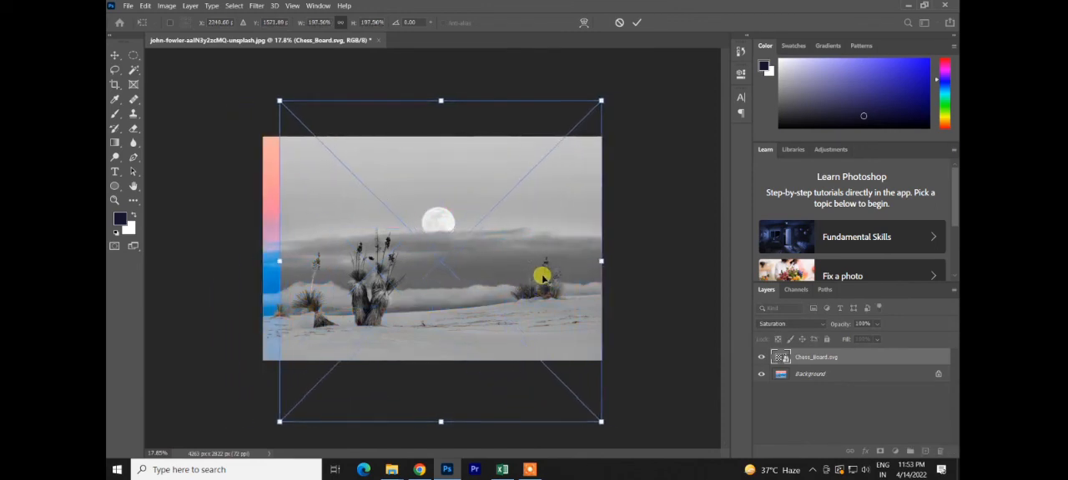
{"action": "left_click_drag", "start_coordinate": [601, 261], "coordinate": [626, 261]}
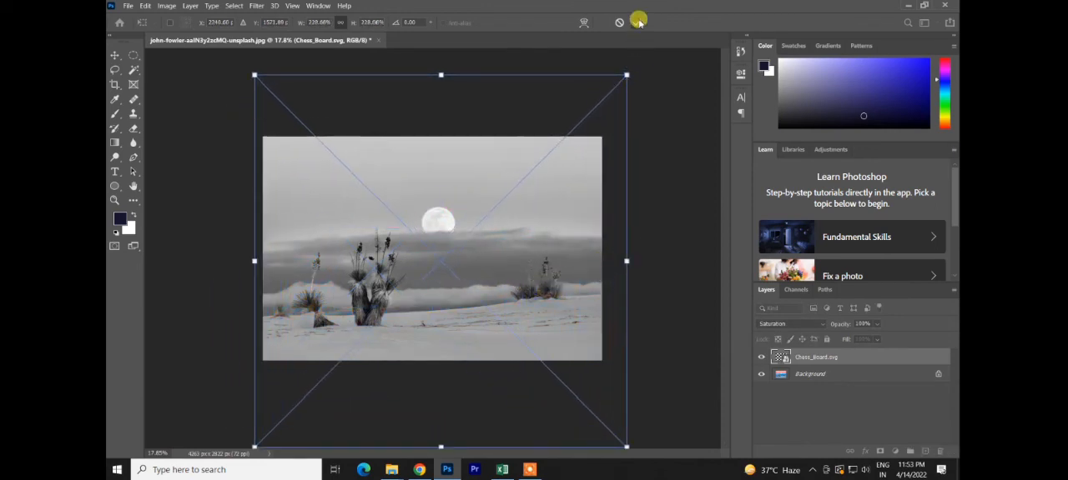
{"action": "left_click", "coordinate": [638, 22]}
Step: Delete the Chess_Board.svg layer, and undo both the deletion and the enlargement of the board
{"action": "key", "text": "Delete"}
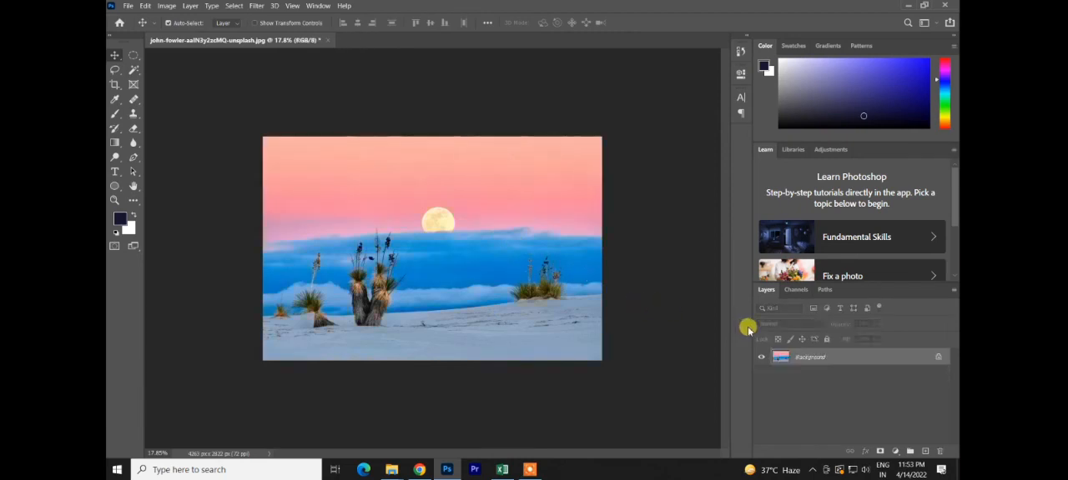
{"action": "key", "text": "ctrl+z"}
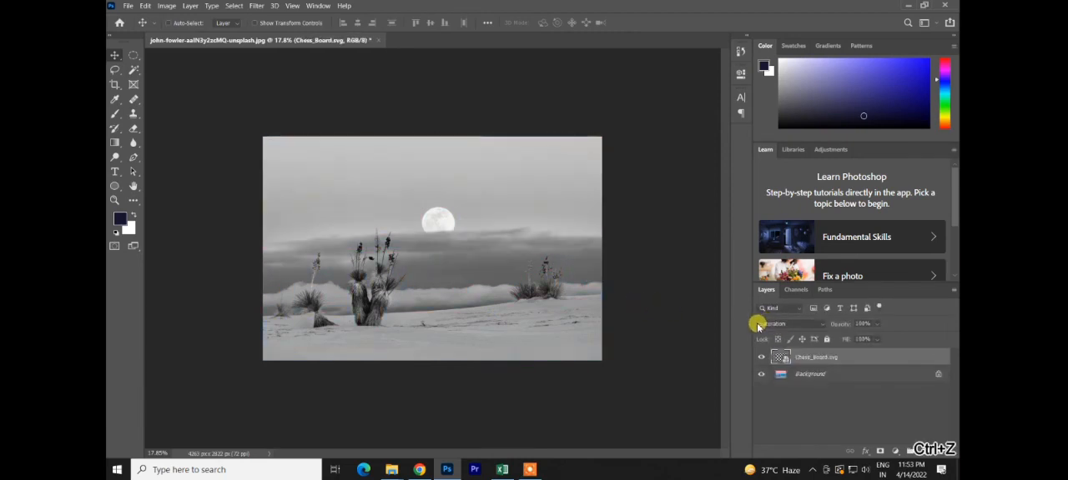
Step: Open the blend mode choices for the Chess_Board.svg layer
{"action": "left_click", "coordinate": [802, 324]}
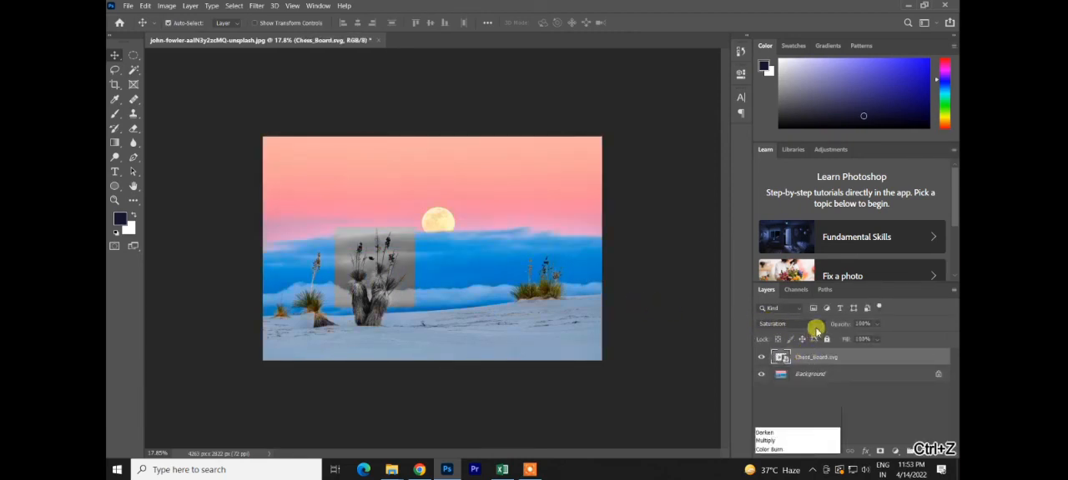